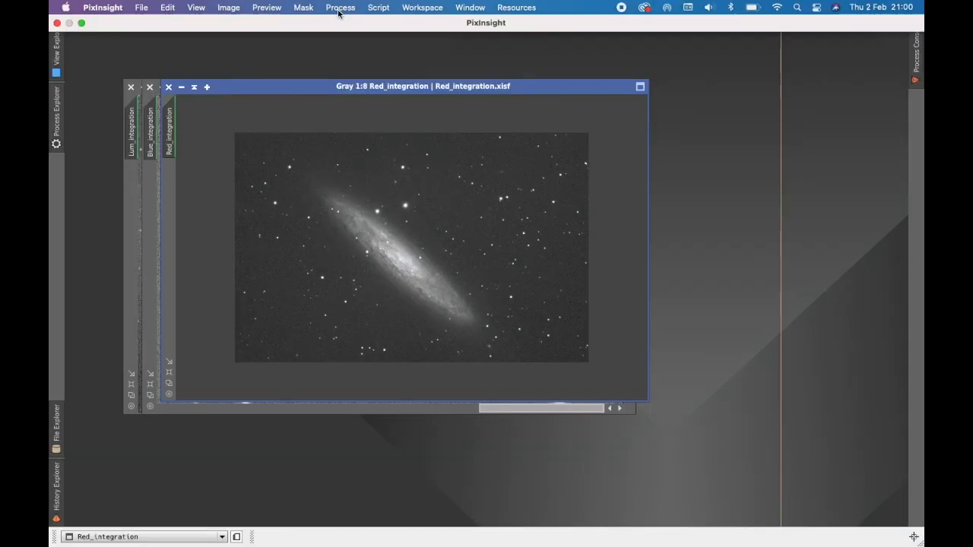
# Step: Open the DynamicCrop process beside the Red_integration image and brighten that image's screen stretch
pyautogui.click(340, 7)
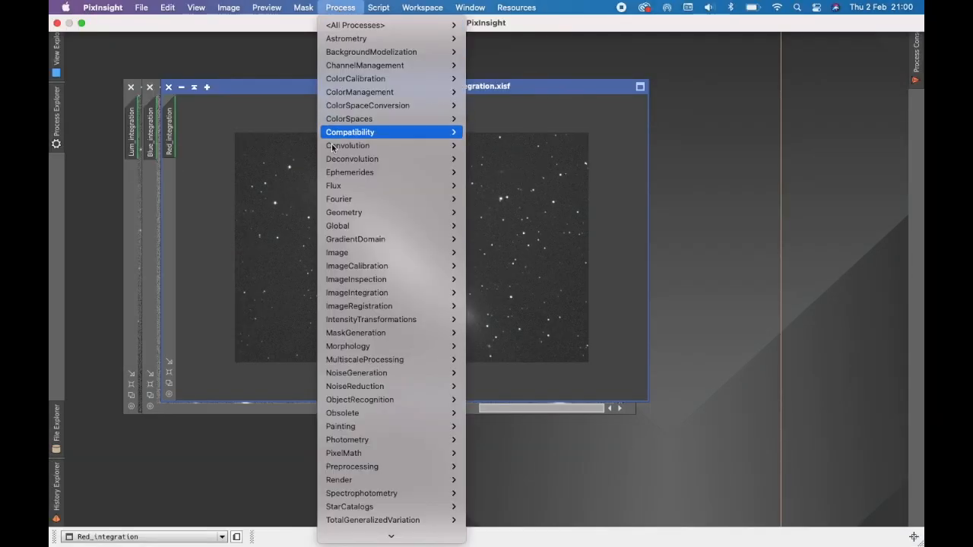
pyautogui.moveTo(380, 207)
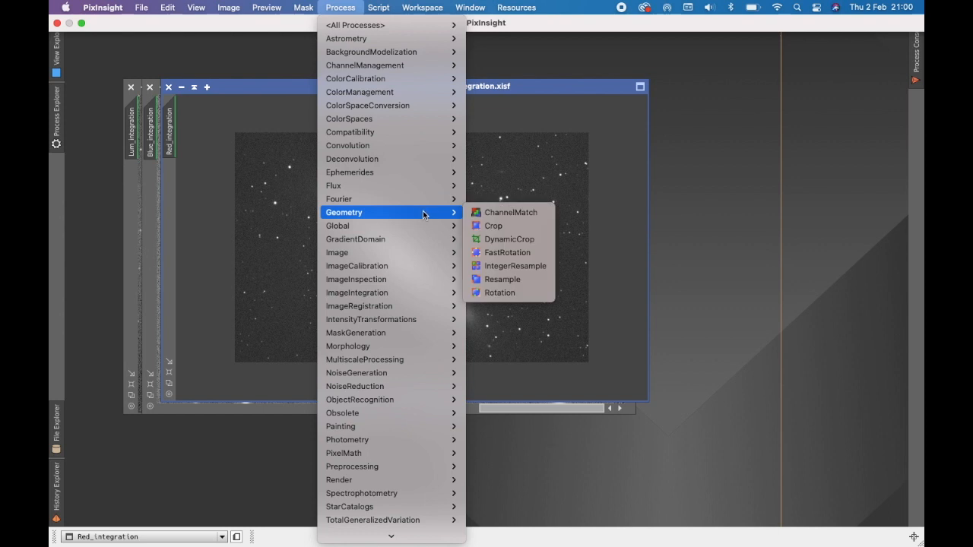
pyautogui.click(503, 241)
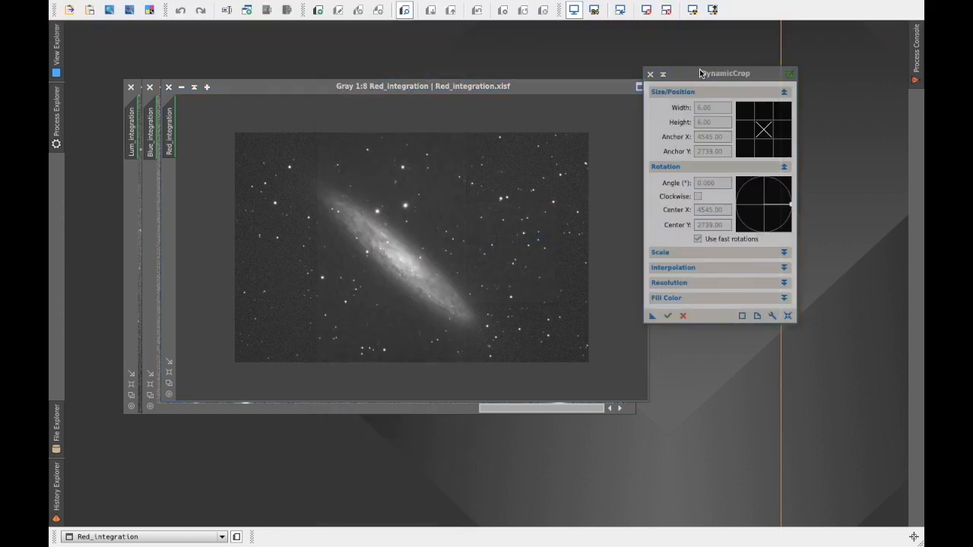
pyautogui.moveTo(700, 72); pyautogui.dragTo(722, 61)
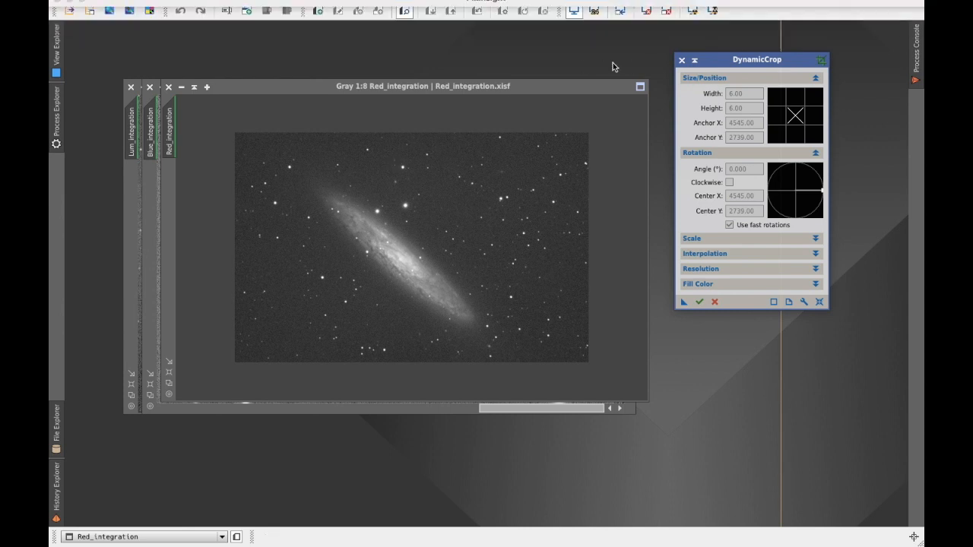
pyautogui.click(713, 10)
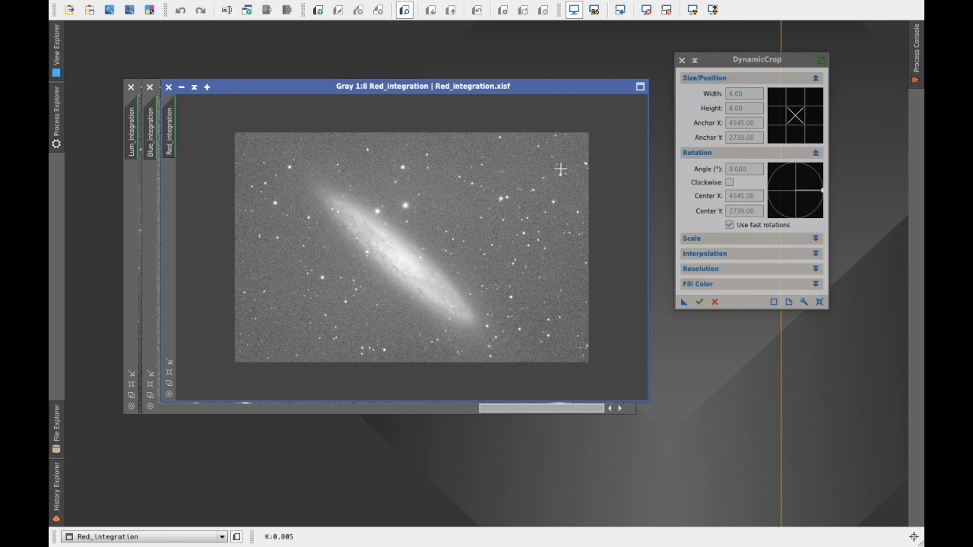
# Step: Examine the corners and edges of Red_integration at 1:1 for stacking artefacts, and park the image as an icon on the empty workspace
pyautogui.scroll(7, 560, 168)
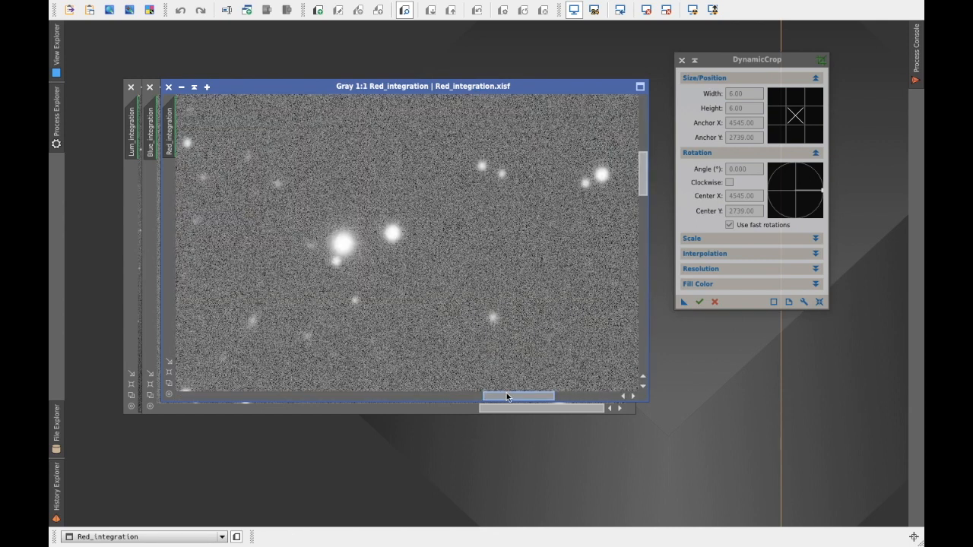
pyautogui.moveTo(506, 398); pyautogui.dragTo(612, 396)
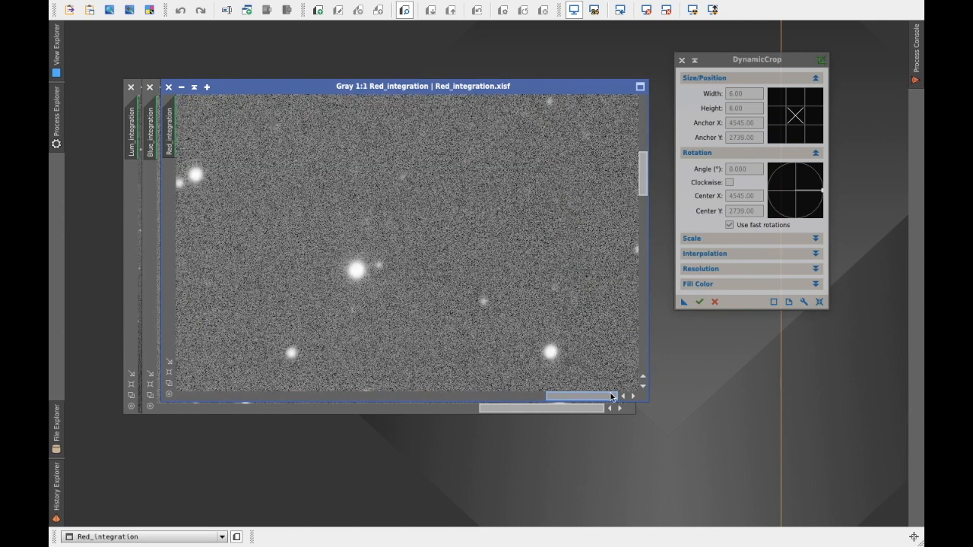
pyautogui.moveTo(645, 183); pyautogui.dragTo(647, 110)
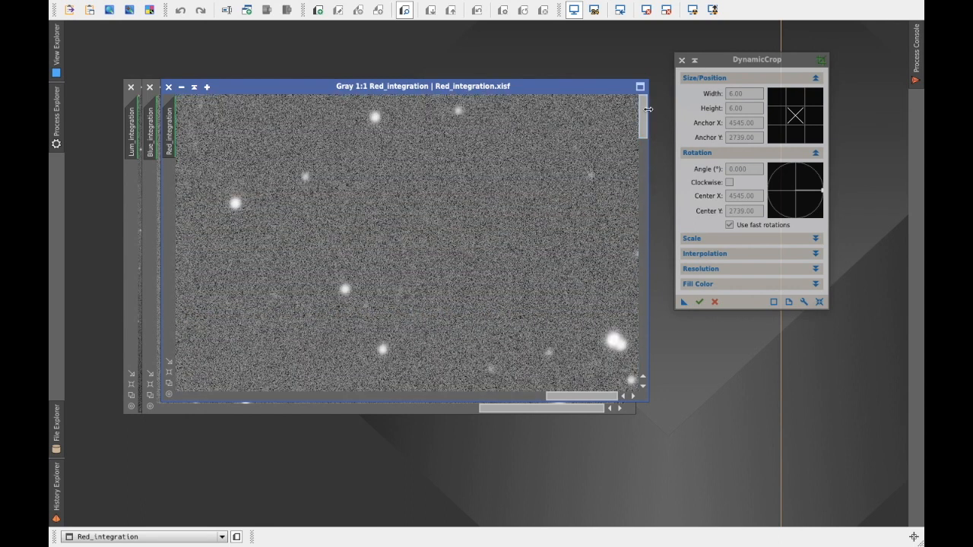
pyautogui.moveTo(595, 399); pyautogui.dragTo(201, 426)
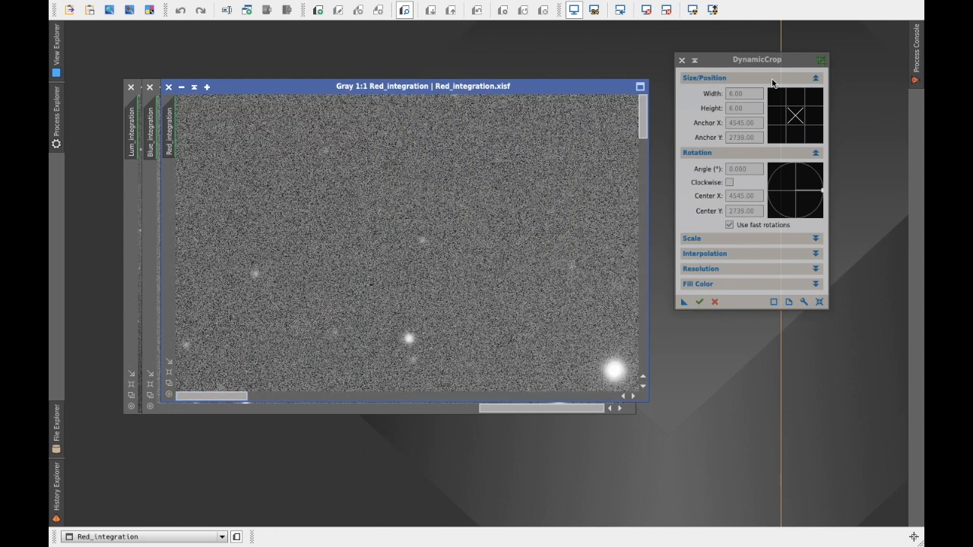
pyautogui.moveTo(639, 135); pyautogui.dragTo(652, 376)
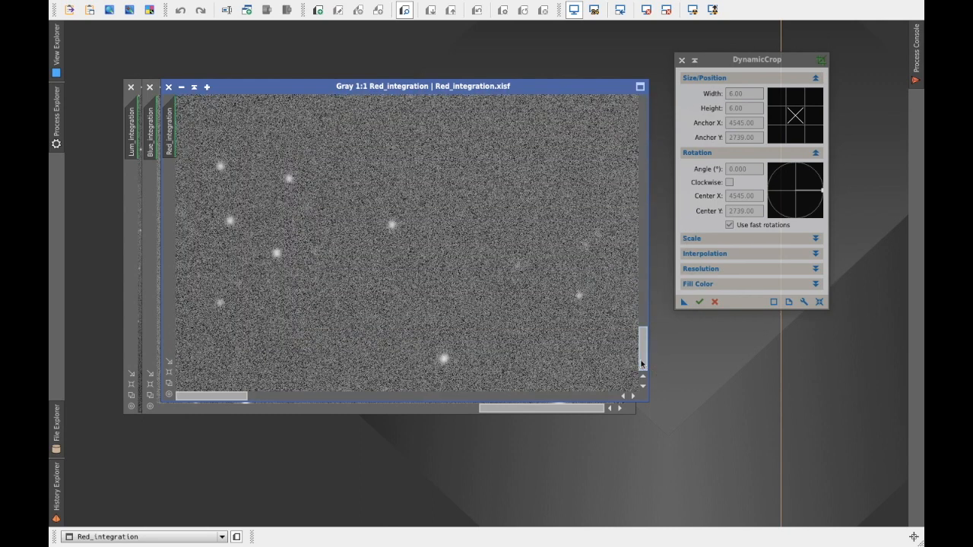
pyautogui.click(182, 88)
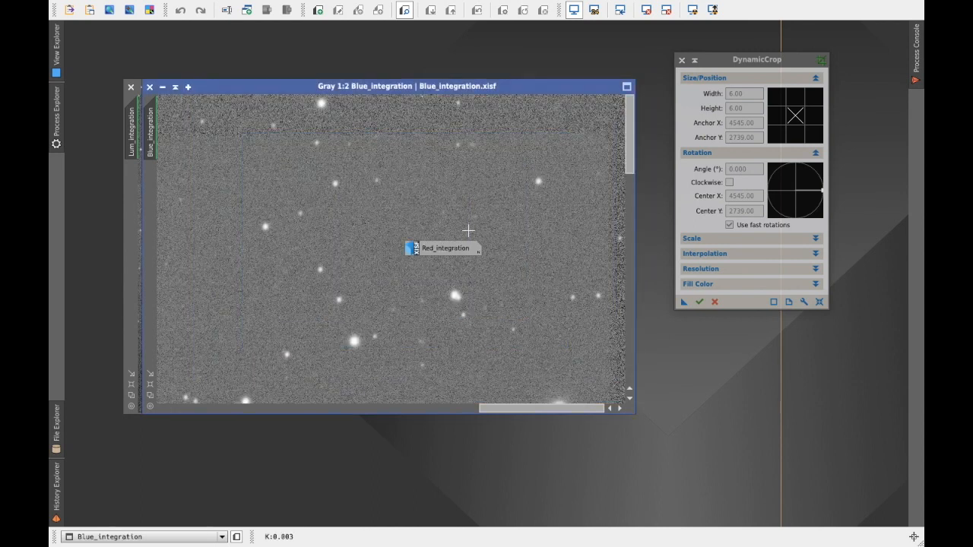
pyautogui.moveTo(455, 259); pyautogui.dragTo(776, 397)
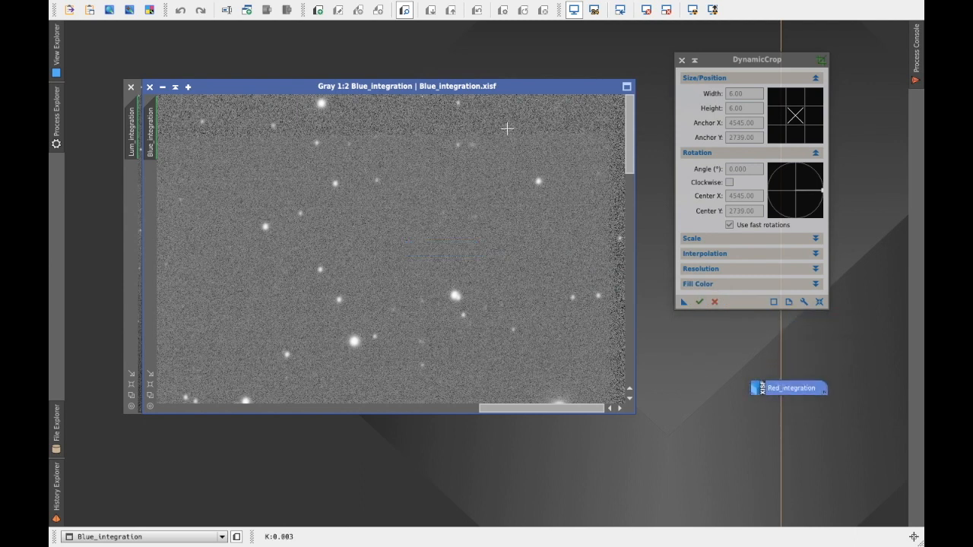
# Step: Examine the corners and edges of Blue_integration for stacking artefacts, and park the image as an icon above the Red_integration icon
pyautogui.moveTo(523, 408); pyautogui.dragTo(294, 459)
pyautogui.moveTo(225, 463); pyautogui.dragTo(177, 434)
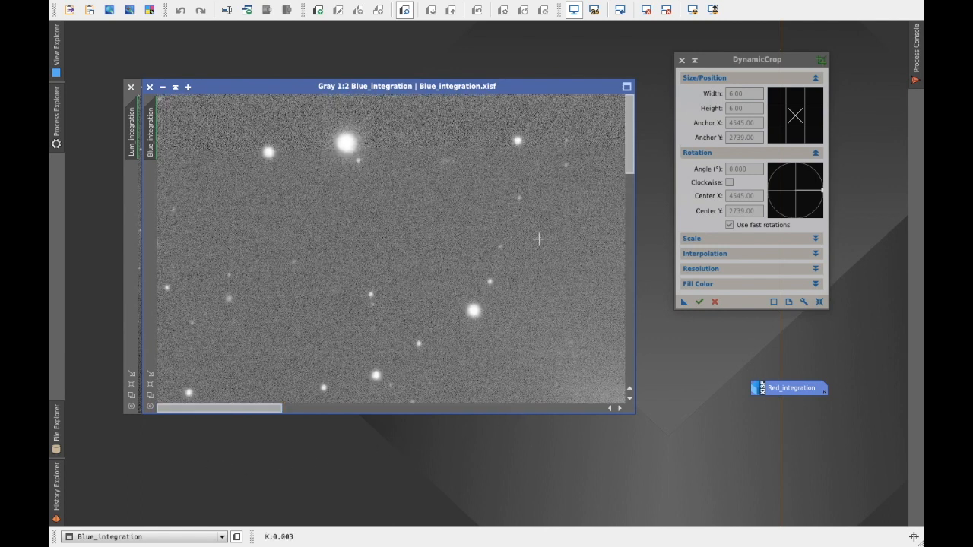
pyautogui.moveTo(630, 170); pyautogui.dragTo(634, 397)
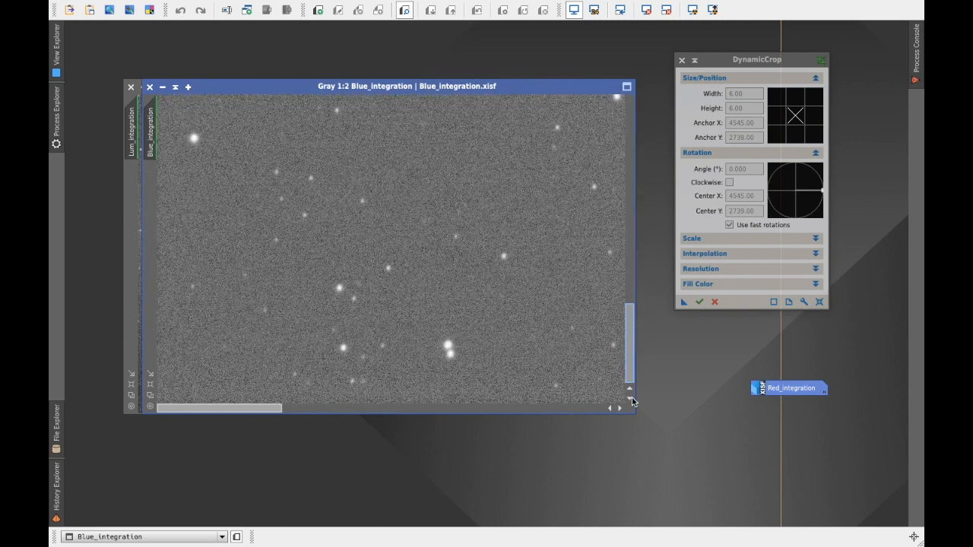
pyautogui.moveTo(632, 401); pyautogui.dragTo(633, 401)
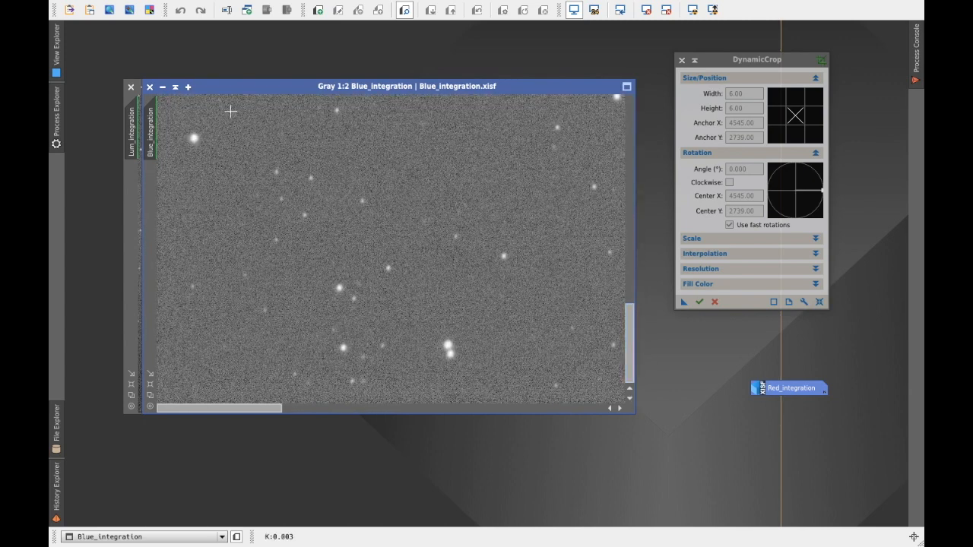
pyautogui.click(163, 87)
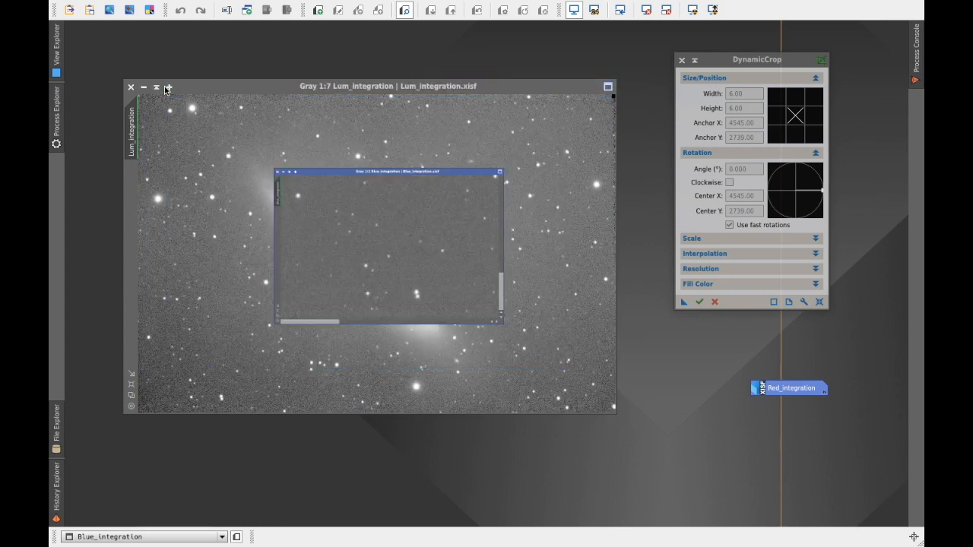
pyautogui.moveTo(430, 256); pyautogui.dragTo(788, 355)
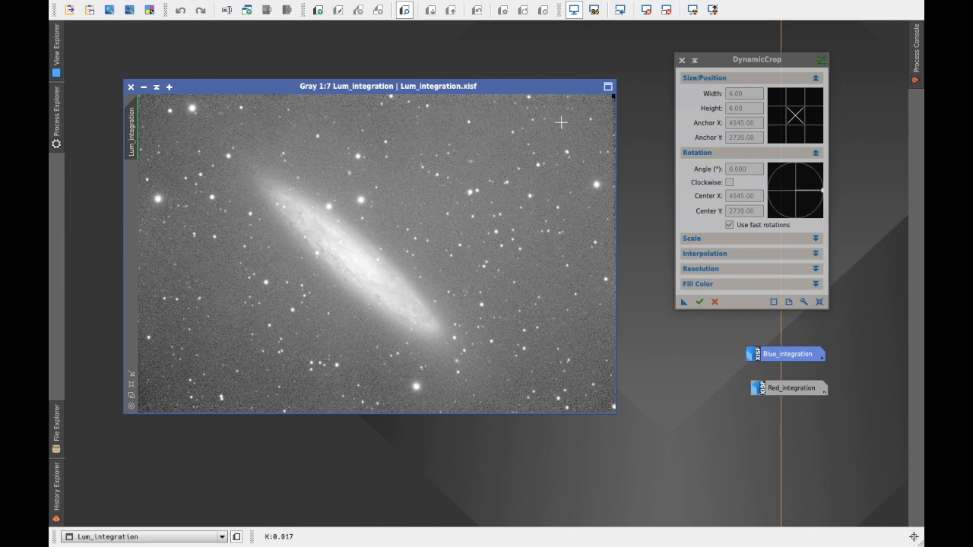
# Step: Examine the corners and edges of Lum_integration up close for stacking artefacts, finishing with the whole image in view
pyautogui.scroll(6, 561, 124)
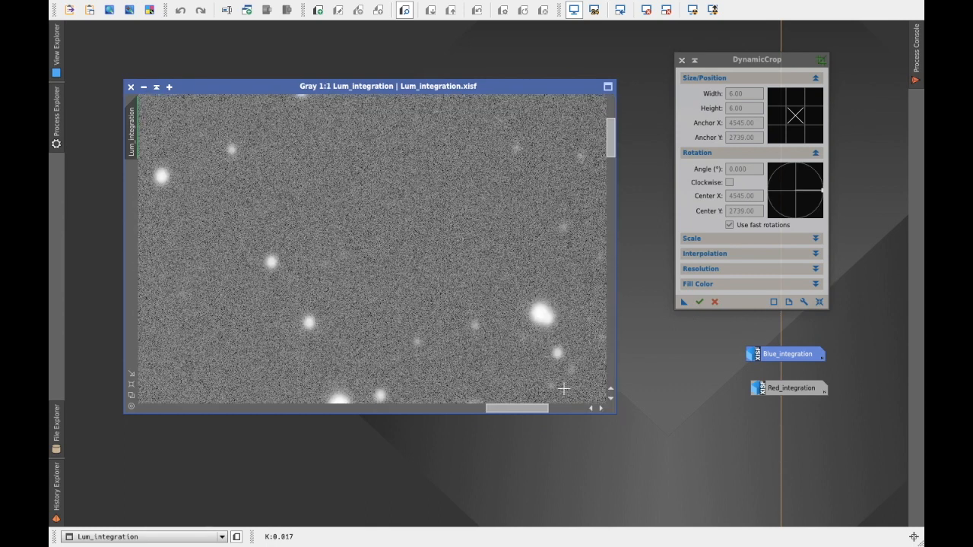
pyautogui.moveTo(517, 410); pyautogui.dragTo(586, 408)
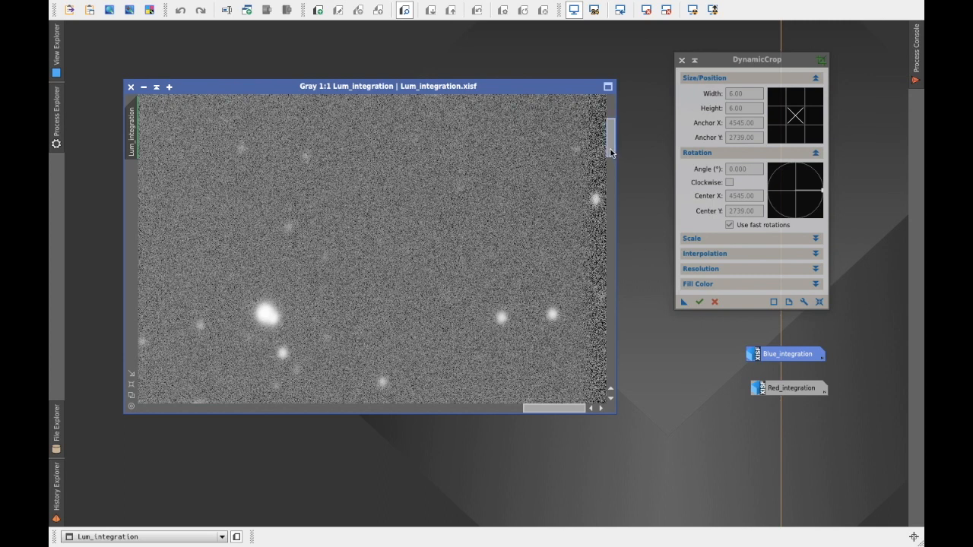
pyautogui.moveTo(610, 152); pyautogui.dragTo(626, 103)
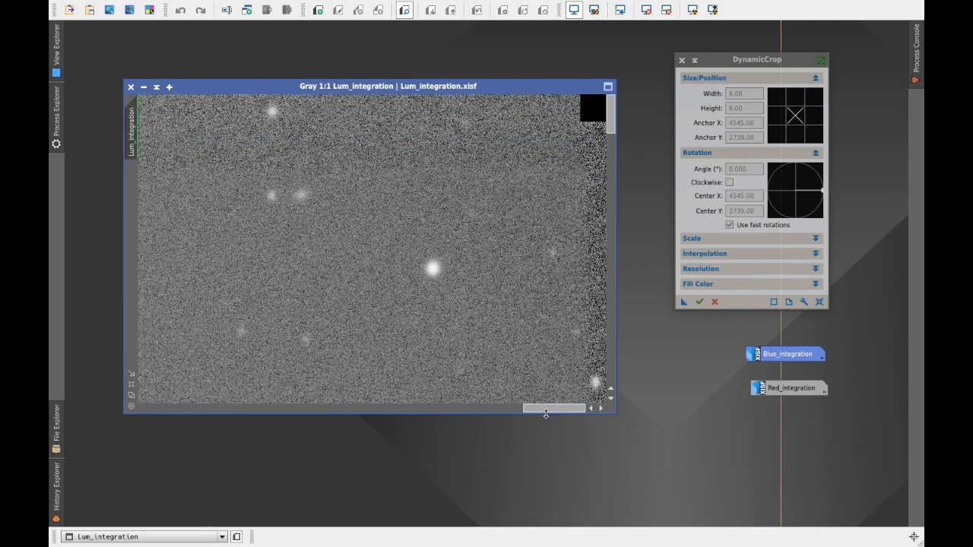
pyautogui.moveTo(229, 473); pyautogui.dragTo(157, 415)
pyautogui.moveTo(610, 128); pyautogui.dragTo(649, 100)
pyautogui.moveTo(188, 413); pyautogui.dragTo(619, 363)
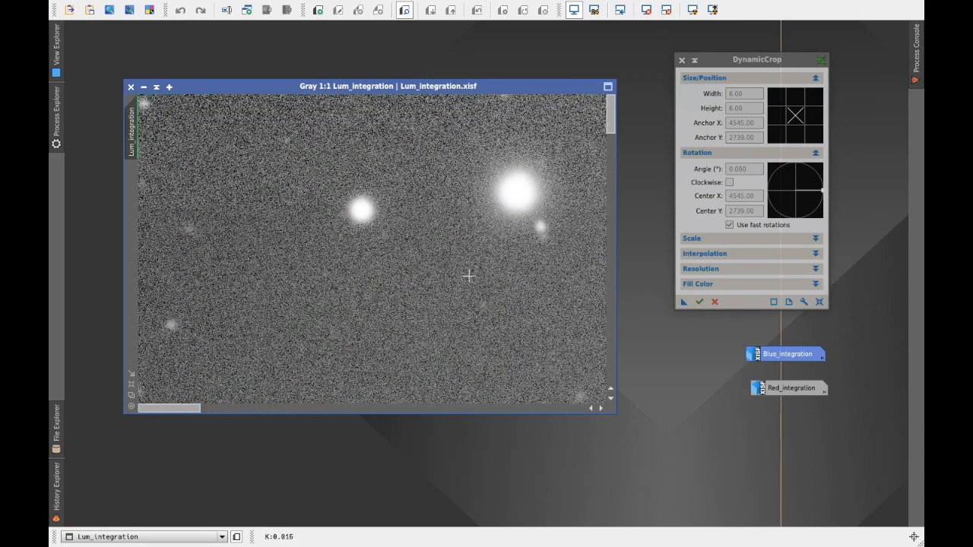
pyautogui.scroll(-1, 373, 293)
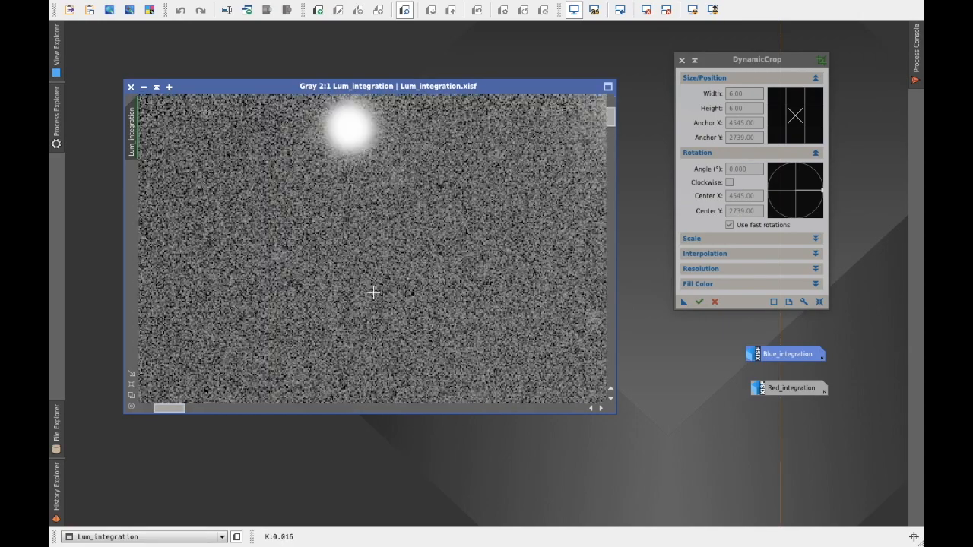
pyautogui.scroll(-6, 372, 293)
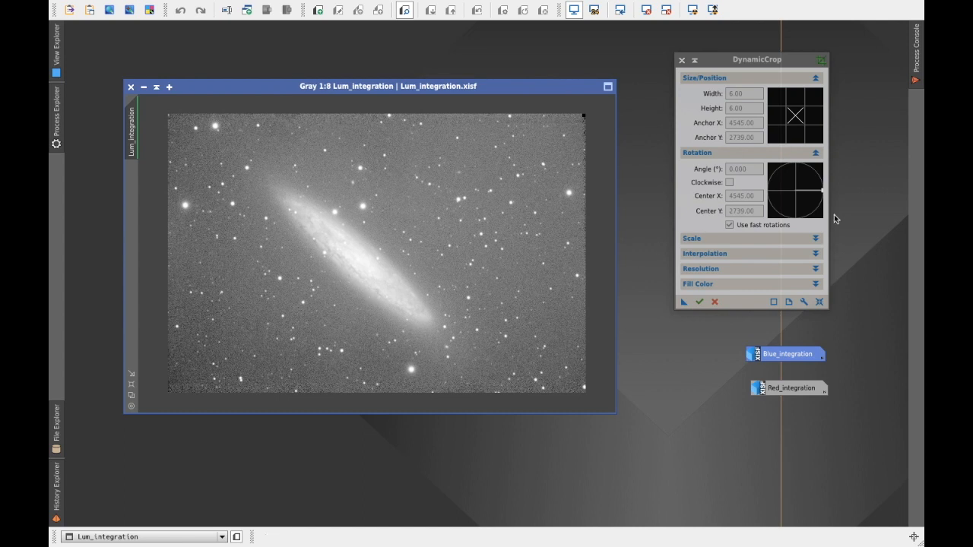
# Step: Define a 5256 × 3208 px crop on Lum_integration with its anchor at 2748, 1884, and save the settings as a process icon on the workspace
pyautogui.click(819, 303)
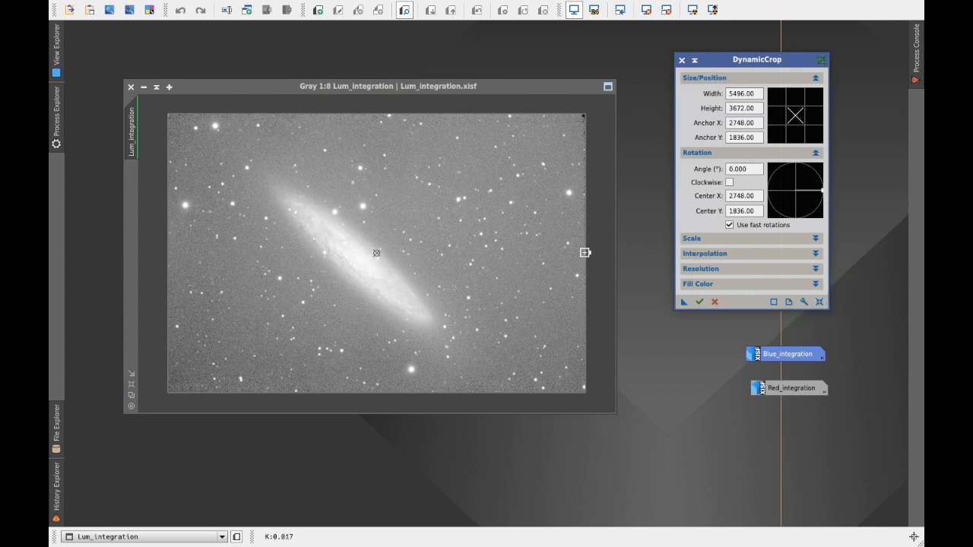
pyautogui.moveTo(584, 252); pyautogui.dragTo(575, 255)
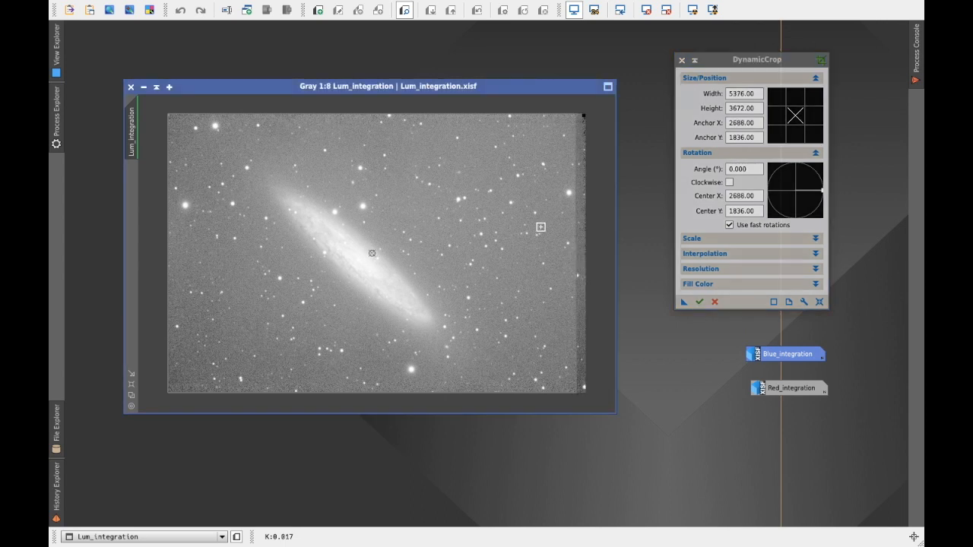
pyautogui.moveTo(398, 112); pyautogui.dragTo(404, 125)
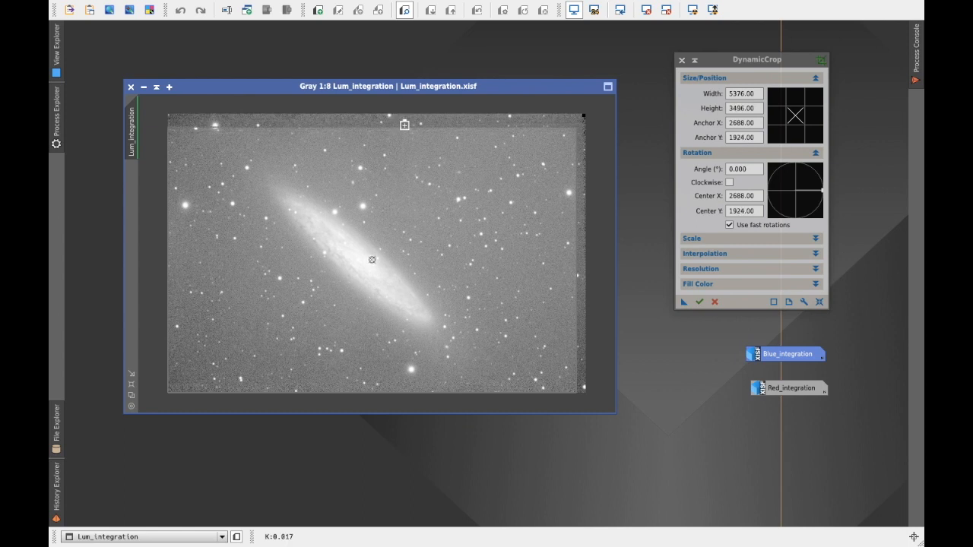
pyautogui.moveTo(165, 243); pyautogui.dragTo(175, 244)
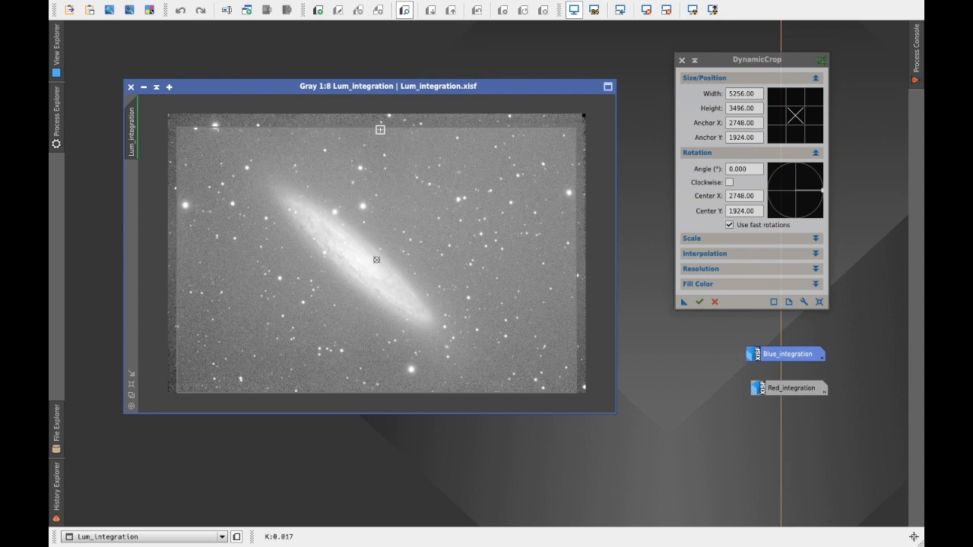
pyautogui.moveTo(380, 127); pyautogui.dragTo(387, 135)
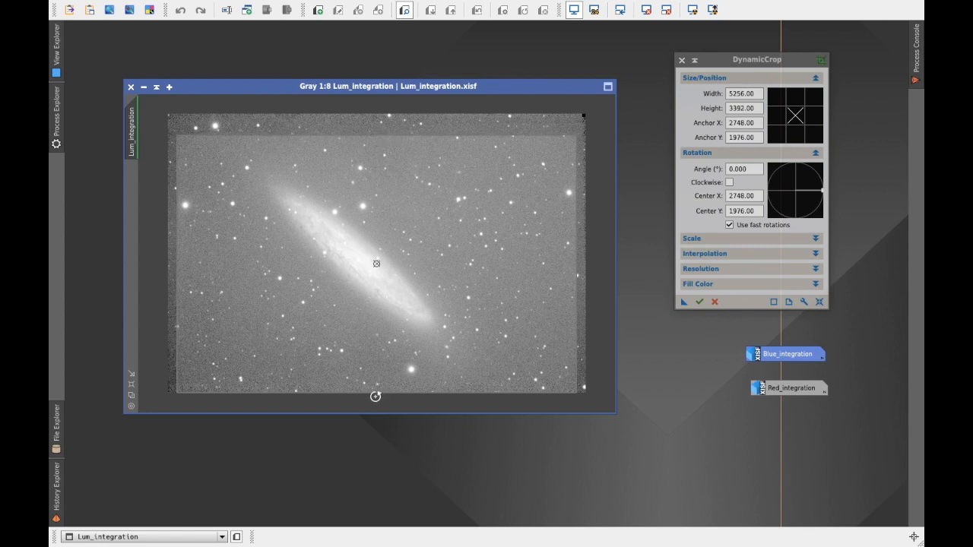
pyautogui.moveTo(360, 393); pyautogui.dragTo(362, 378)
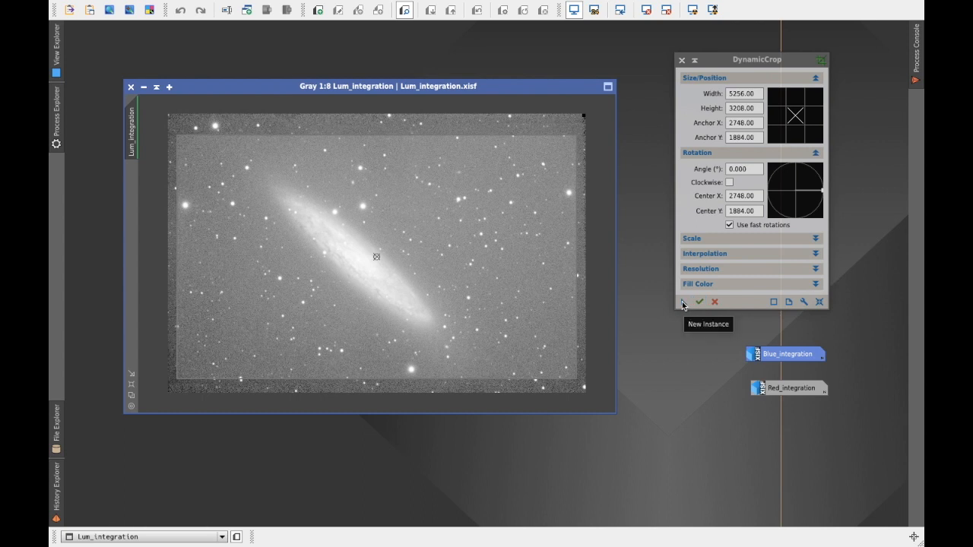
pyautogui.moveTo(683, 305); pyautogui.dragTo(649, 477)
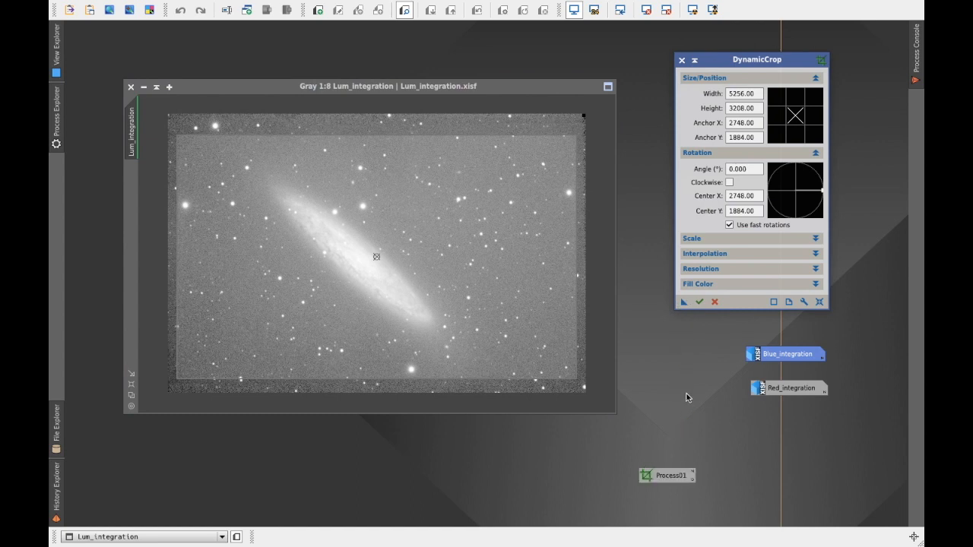
# Step: Try to open the saved DynamicCrop process icon while the crop is still active
pyautogui.click(672, 479)
pyautogui.doubleClick(672, 479)
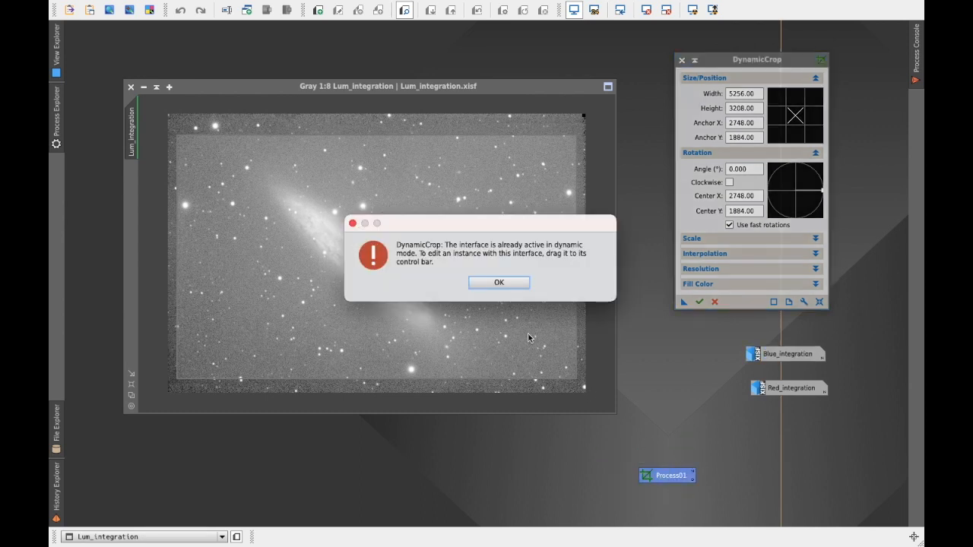
pyautogui.click(508, 283)
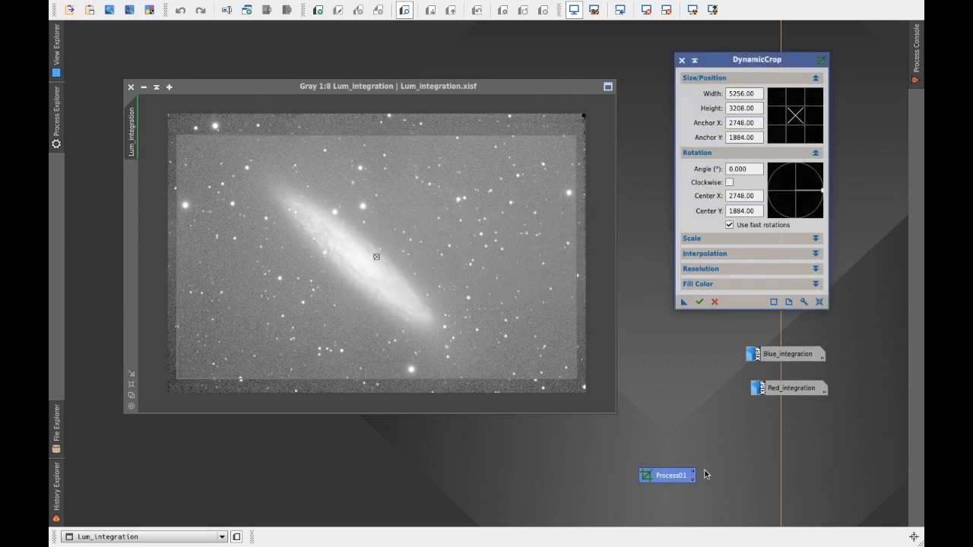
# Step: Apply the crop to Lum_integration and close DynamicCrop
pyautogui.click(700, 302)
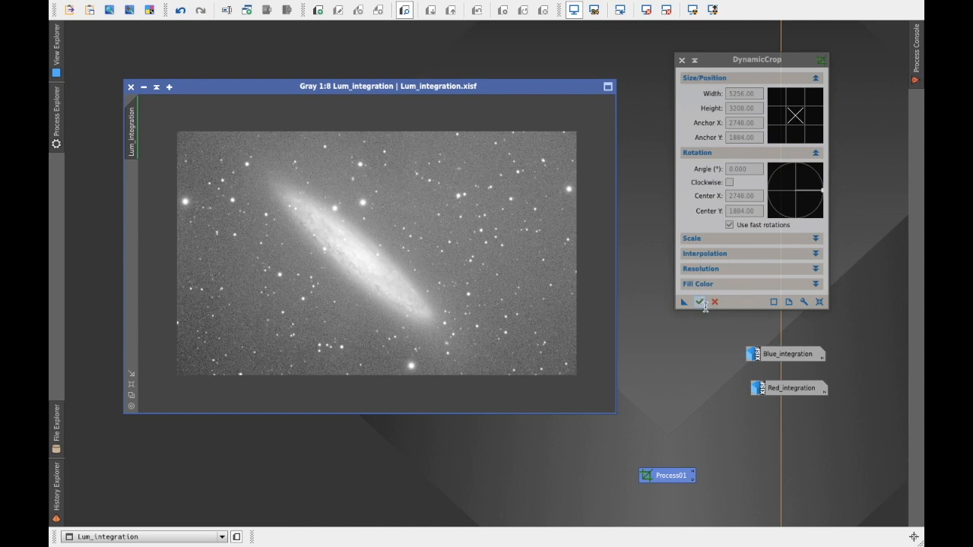
pyautogui.click(715, 301)
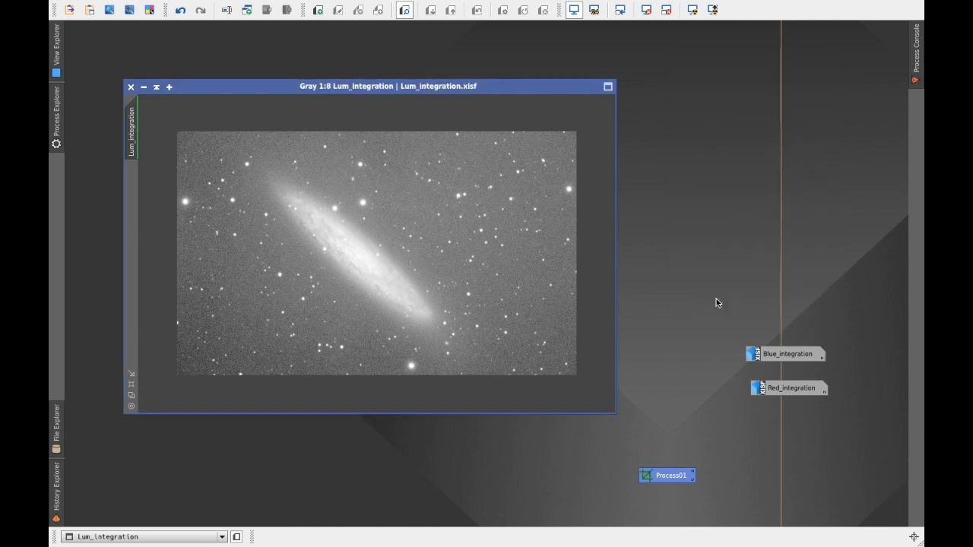
# Step: Iconize the cropped Lum_integration image and park its icon on the workspace, apart from the Blue_integration and Red_integration icons
pyautogui.click(144, 87)
pyautogui.moveTo(401, 261)
pyautogui.moveTo(401, 261); pyautogui.dragTo(831, 69)
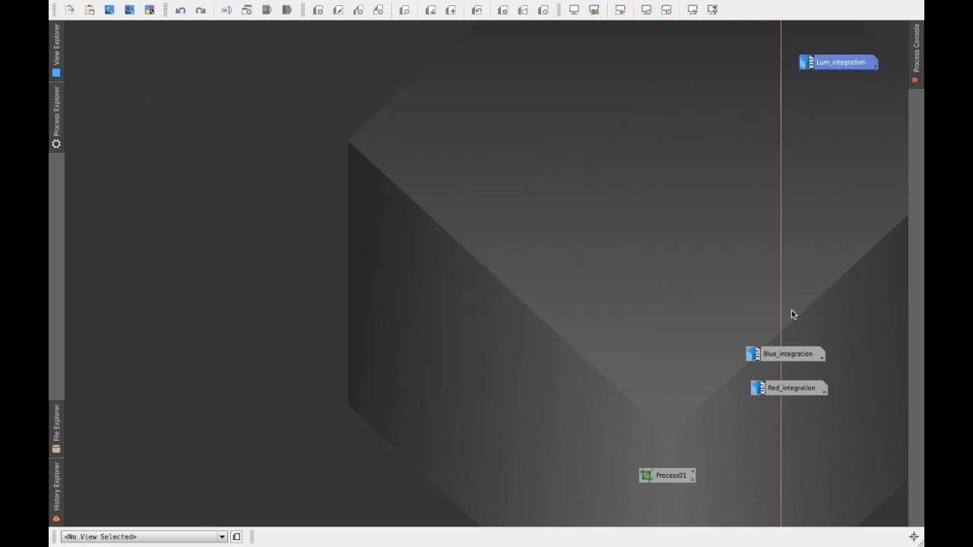
# Step: Crop Blue_integration with the saved DynamicCrop process icon, close DynamicCrop, and park the iconized image directly below the Lum_integration icon
pyautogui.doubleClick(802, 353)
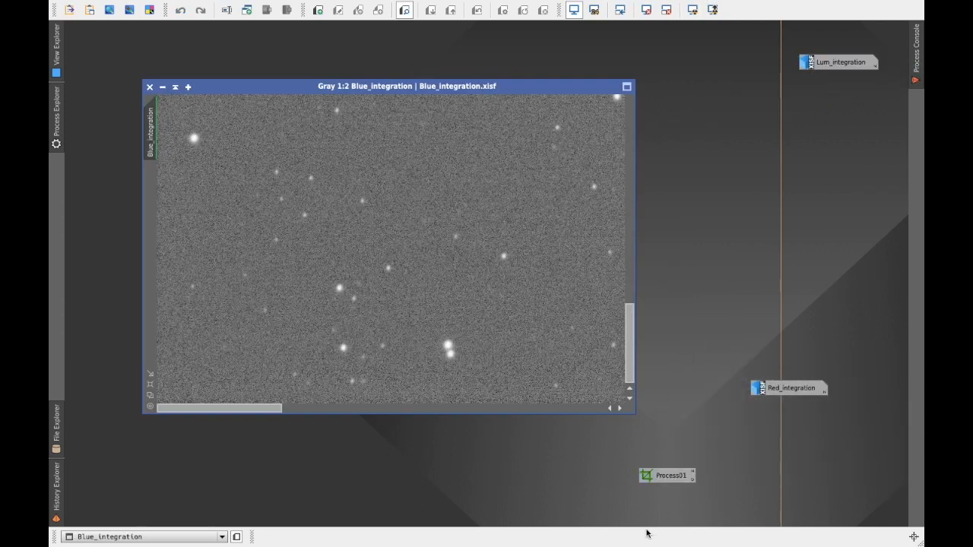
pyautogui.scroll(-2, 511, 353)
pyautogui.scroll(-4, 509, 350)
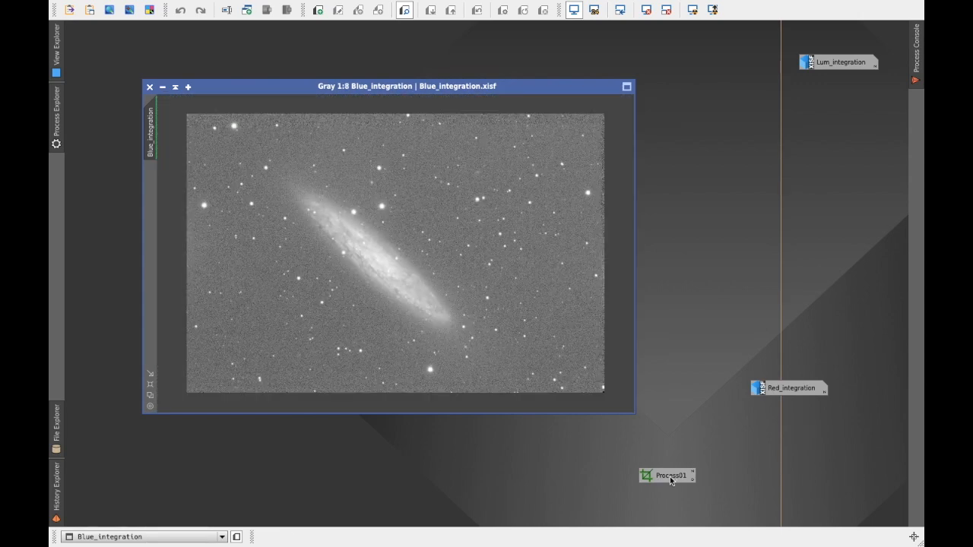
pyautogui.doubleClick(674, 479)
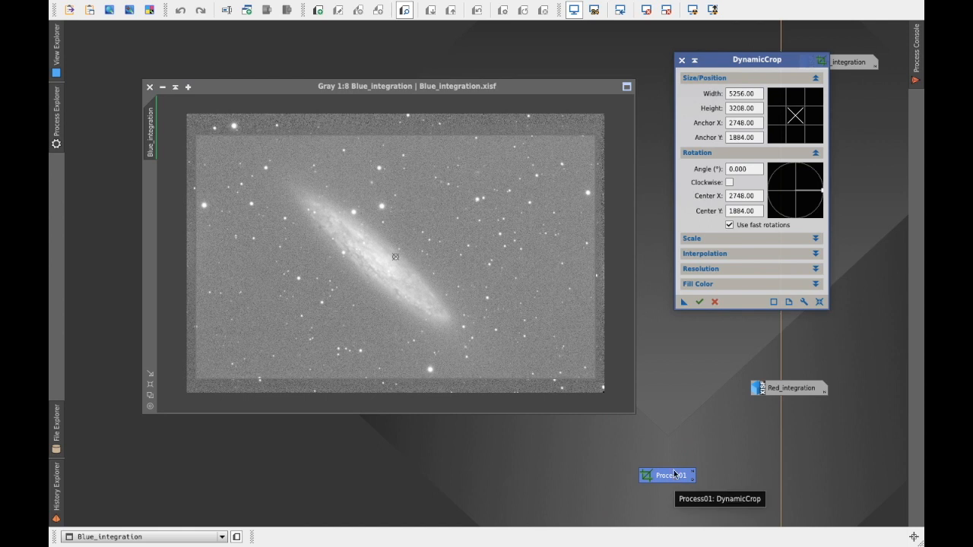
pyautogui.click(700, 302)
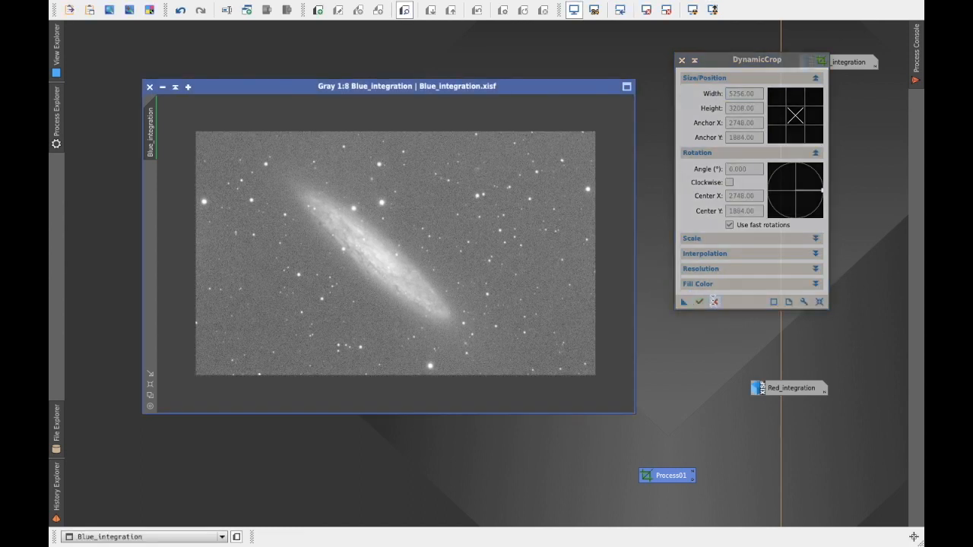
pyautogui.click(713, 301)
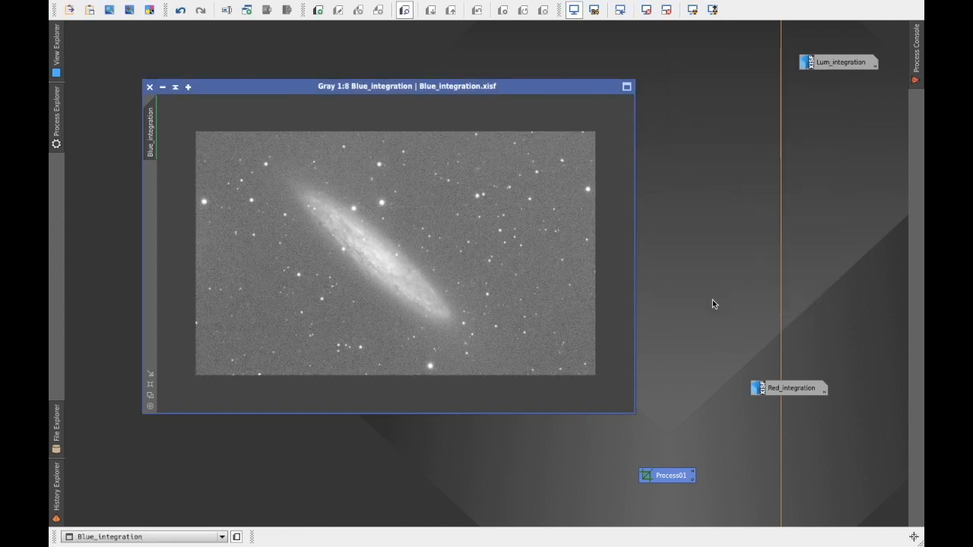
pyautogui.click(163, 89)
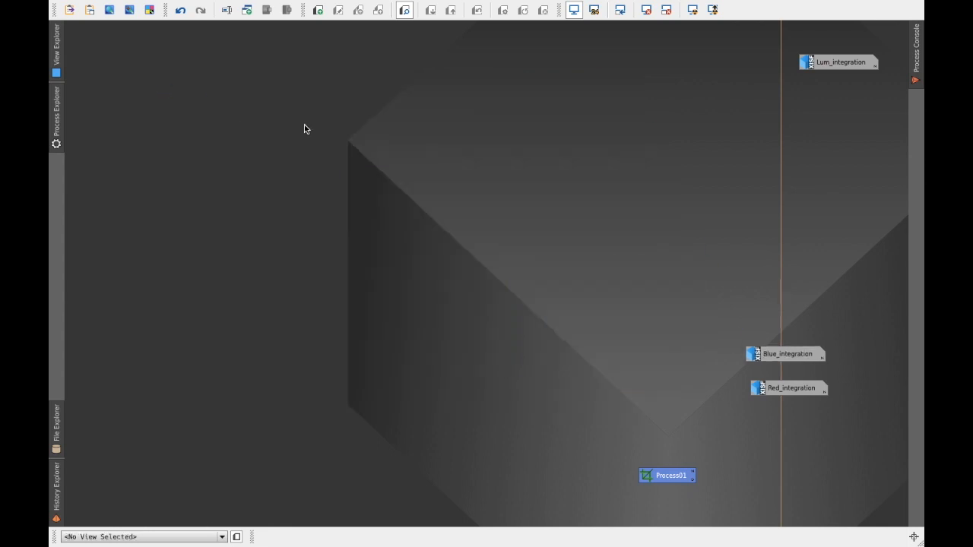
pyautogui.moveTo(793, 358); pyautogui.dragTo(839, 95)
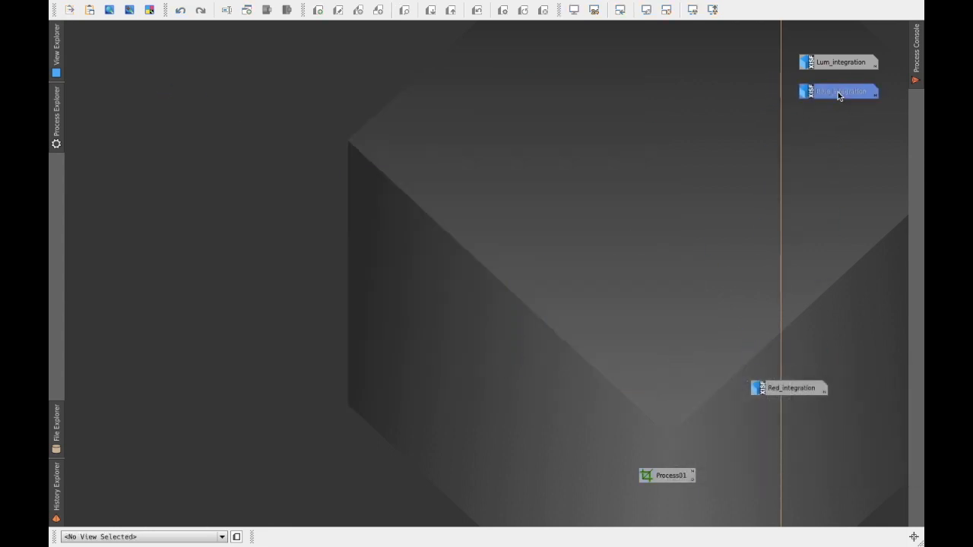
# Step: Open Red_integration, crop it with the saved DynamicCrop process icon, close DynamicCrop, and iconize the cropped image
pyautogui.doubleClick(791, 391)
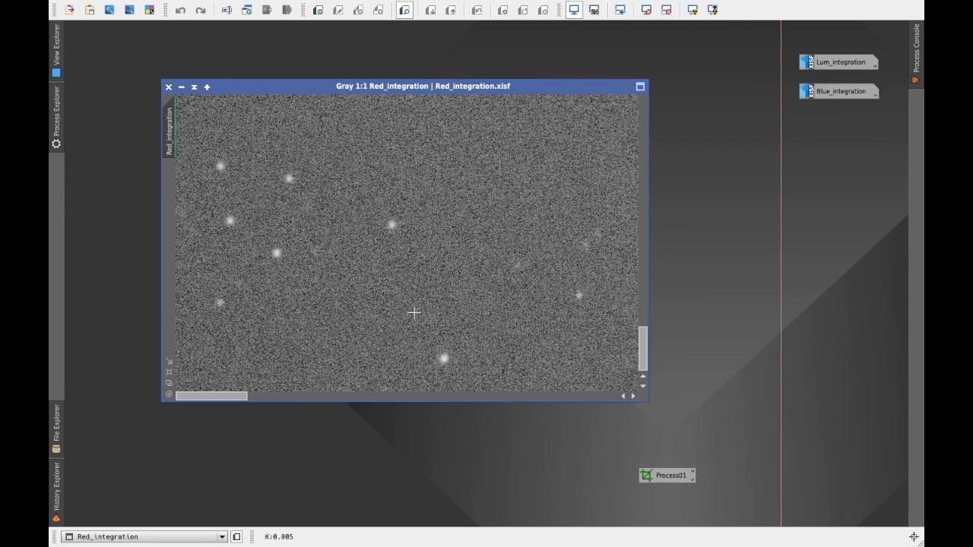
pyautogui.hotkey('ctrl', 'a')
pyautogui.scroll(-5, 421, 302)
pyautogui.scroll(1, 421, 303)
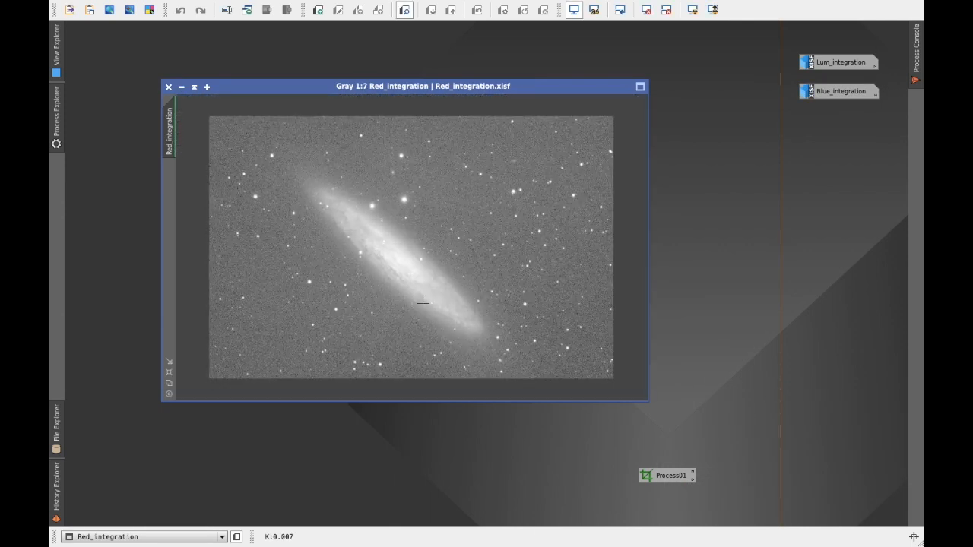
pyautogui.doubleClick(682, 476)
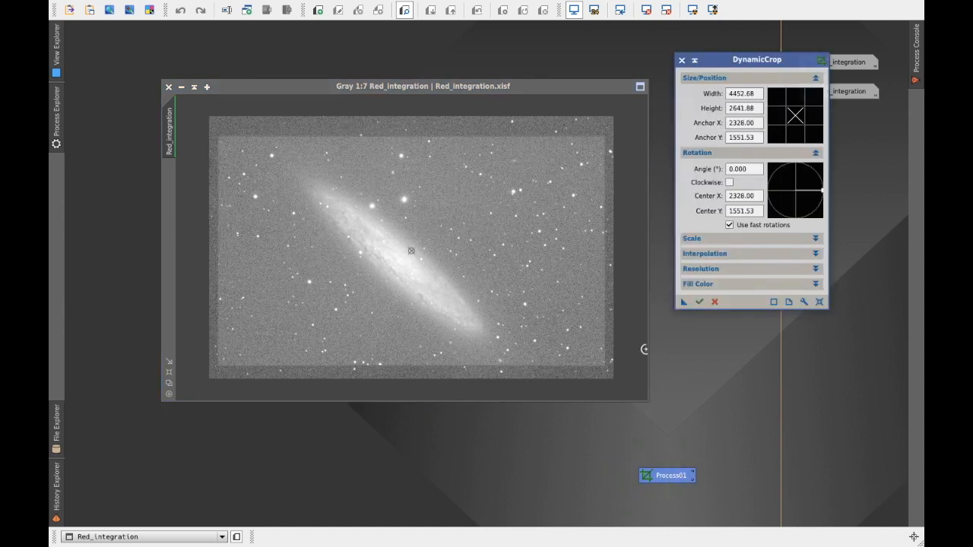
pyautogui.click(699, 303)
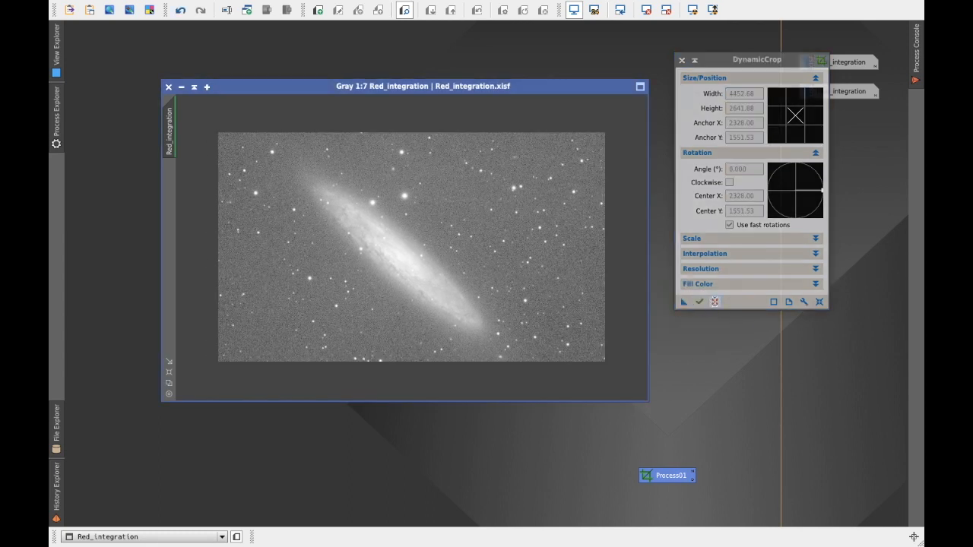
pyautogui.click(714, 302)
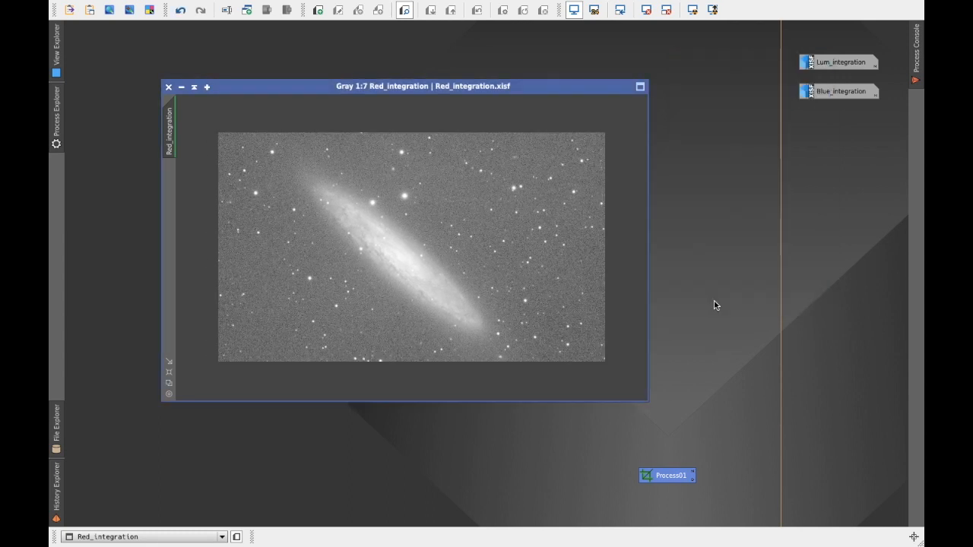
pyautogui.click(181, 88)
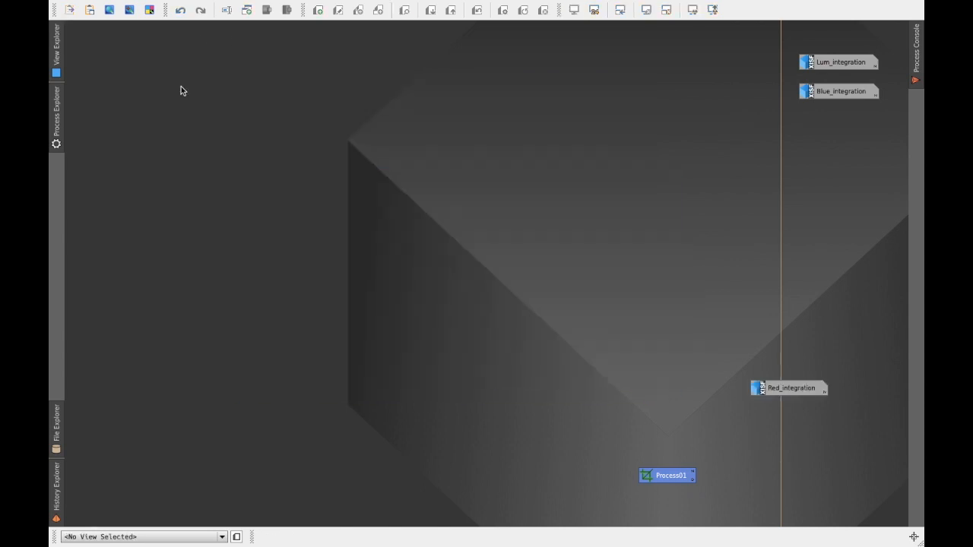
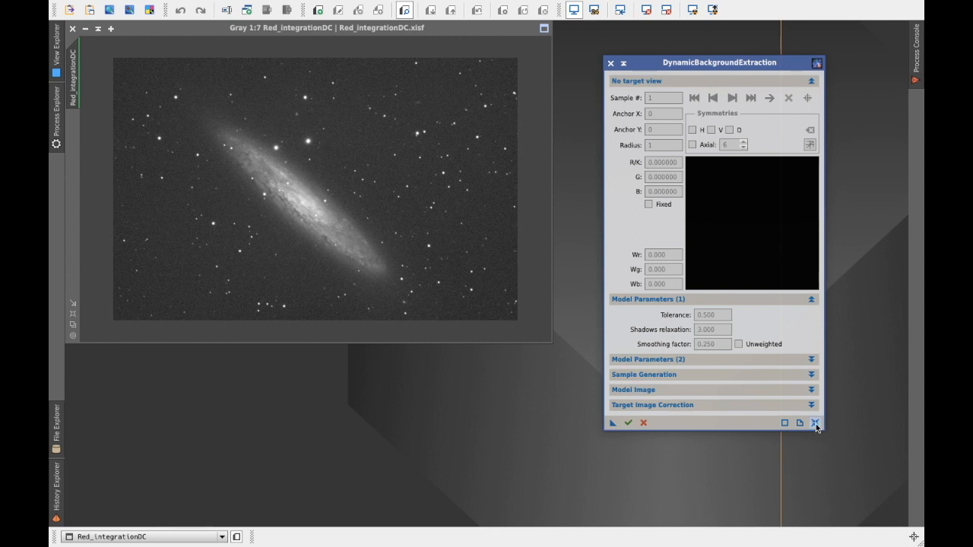
# Step: Reset DynamicBackgroundExtraction with Red_integrationDC as its target and set the target image correction to Subtraction
pyautogui.click(815, 424)
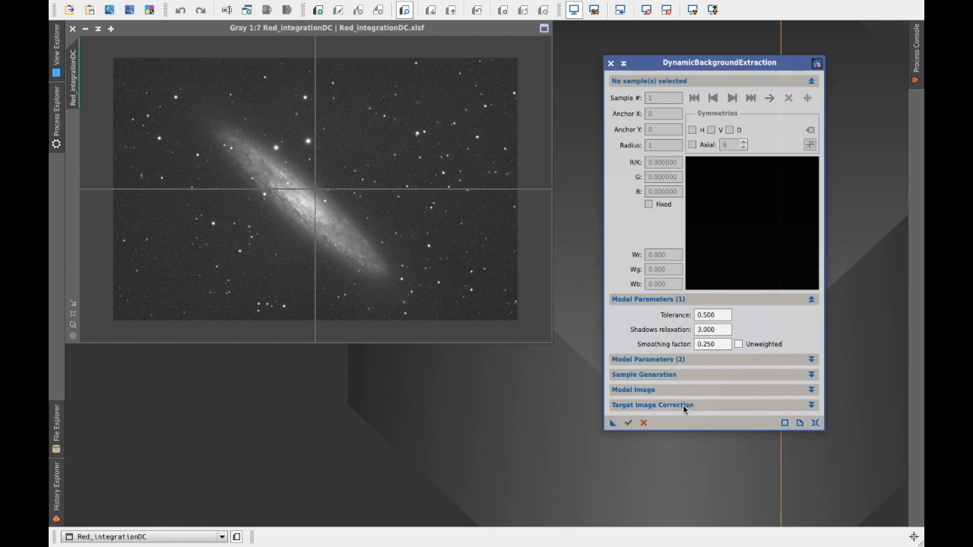
pyautogui.click(811, 406)
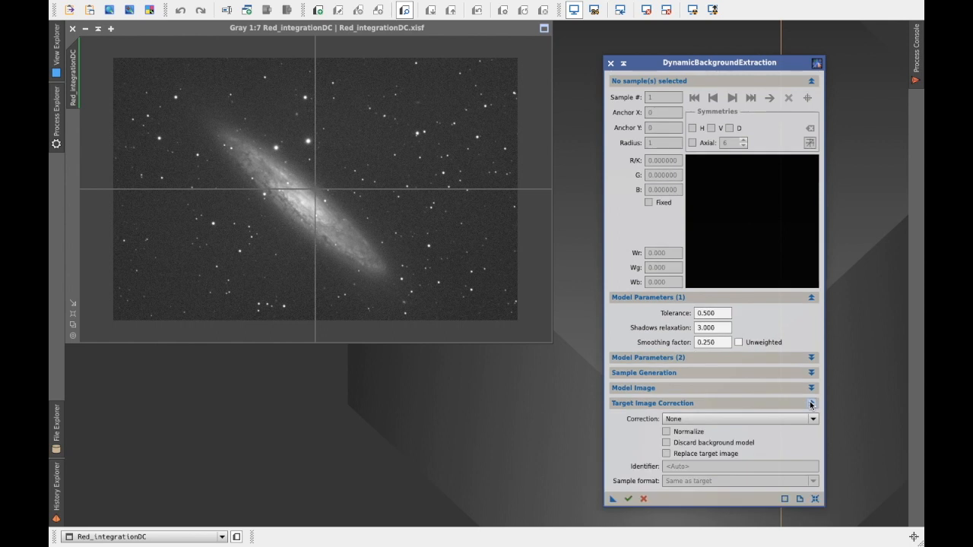
pyautogui.click(812, 420)
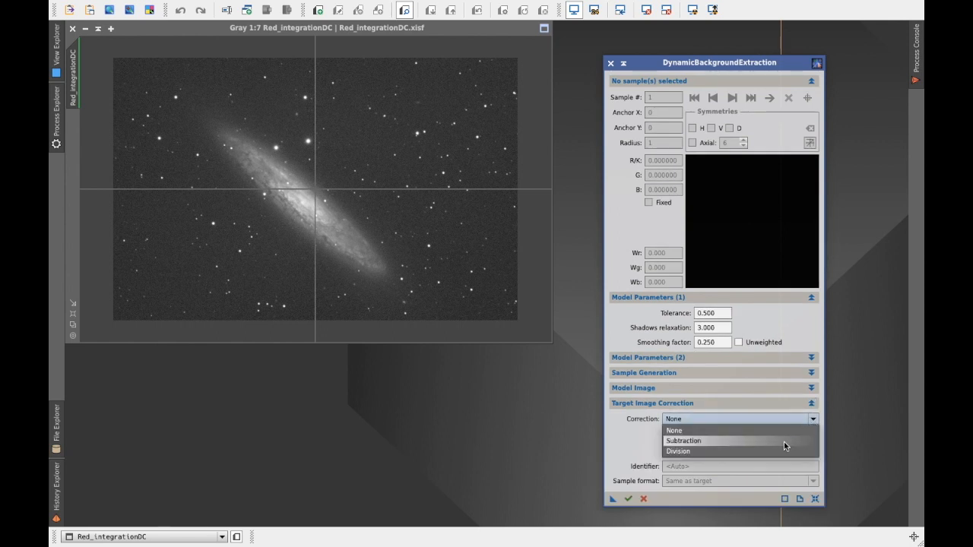
pyautogui.click(784, 442)
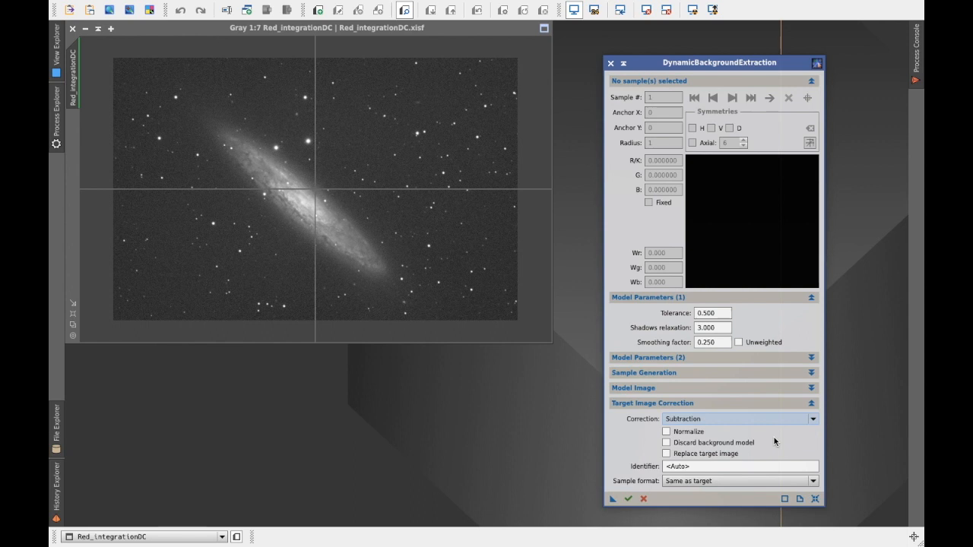
pyautogui.click(811, 405)
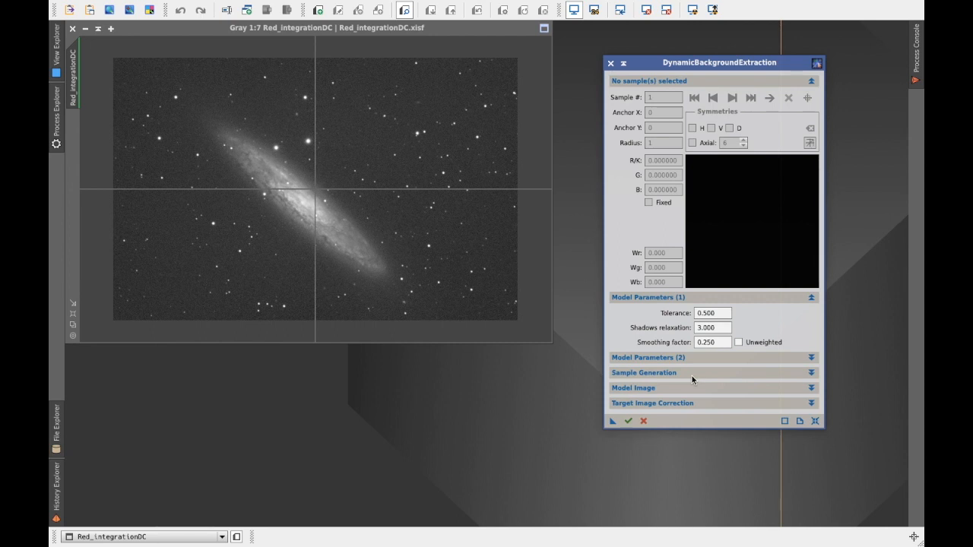
# Step: Generate background samples on Red_integrationDC with default radius 5, 10 samples per row and minimum sample weight 0.750
pyautogui.click(811, 372)
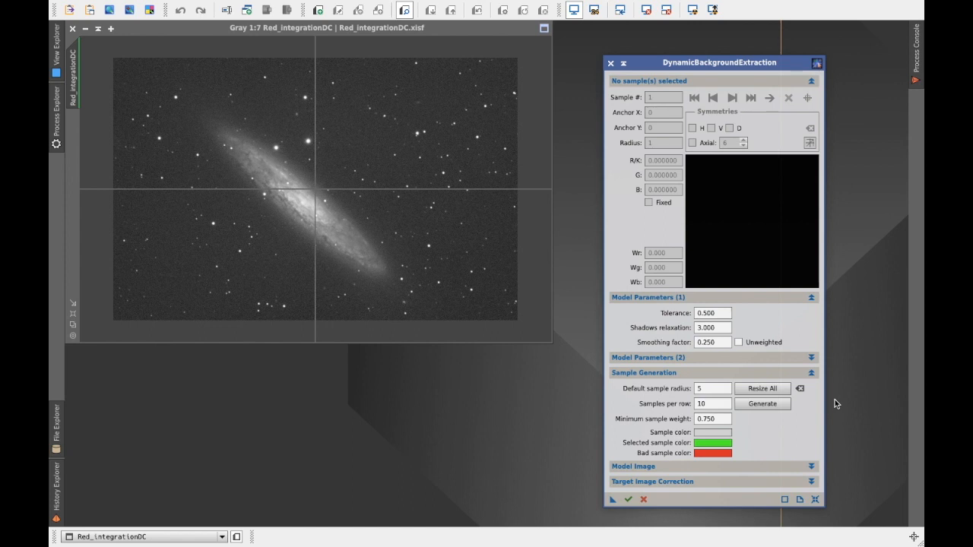
pyautogui.click(766, 405)
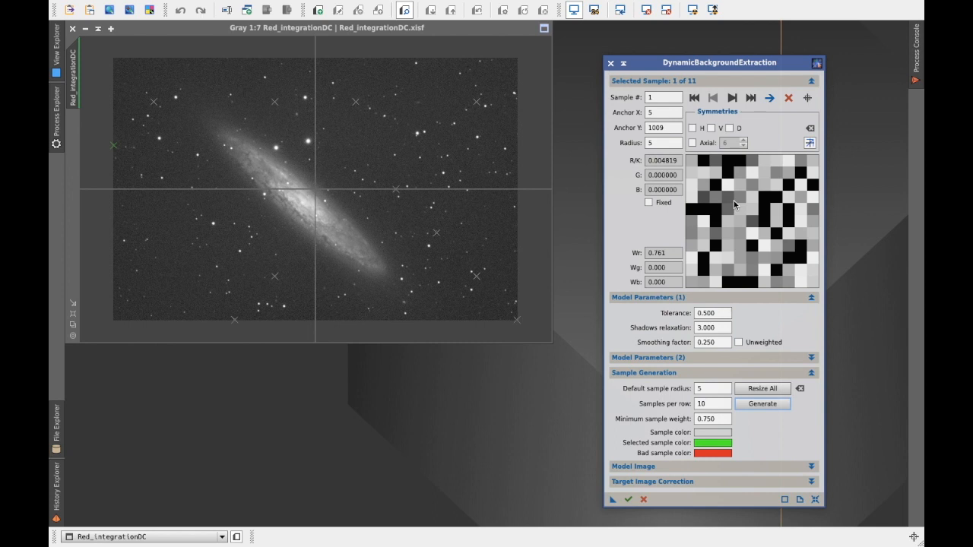
# Step: Examine each generated background sample in turn, from the first to the last, checking for stars or galaxy signal
pyautogui.click(733, 98)
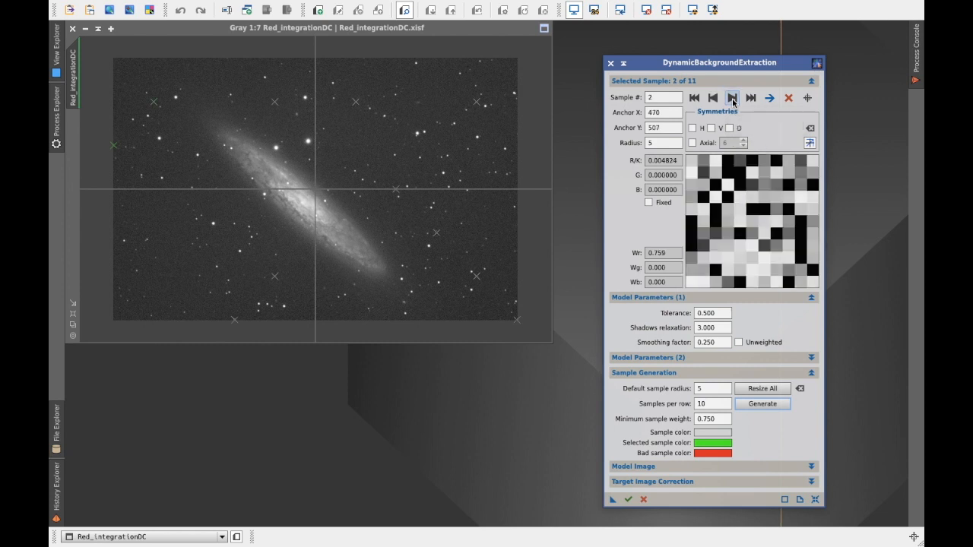
pyautogui.click(733, 98)
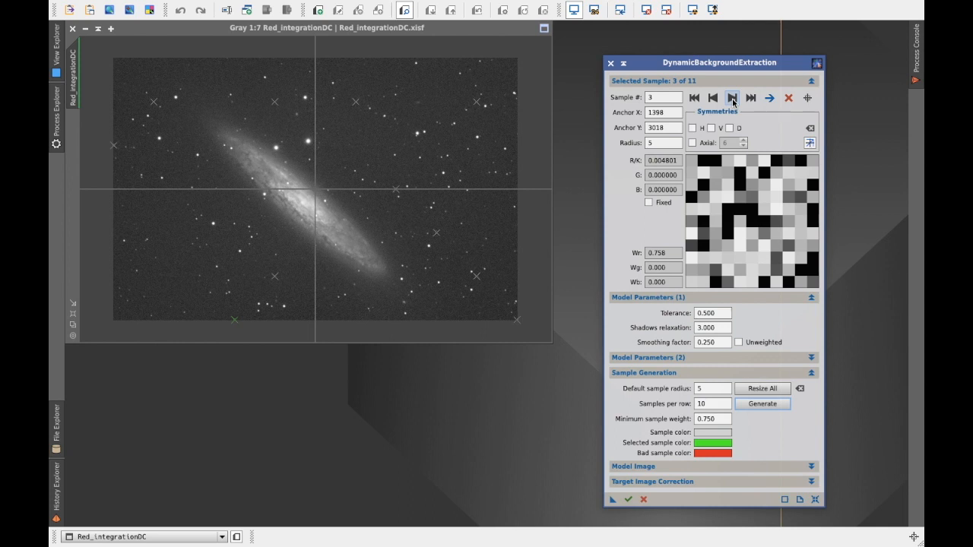
pyautogui.click(733, 98)
pyautogui.click(733, 98)
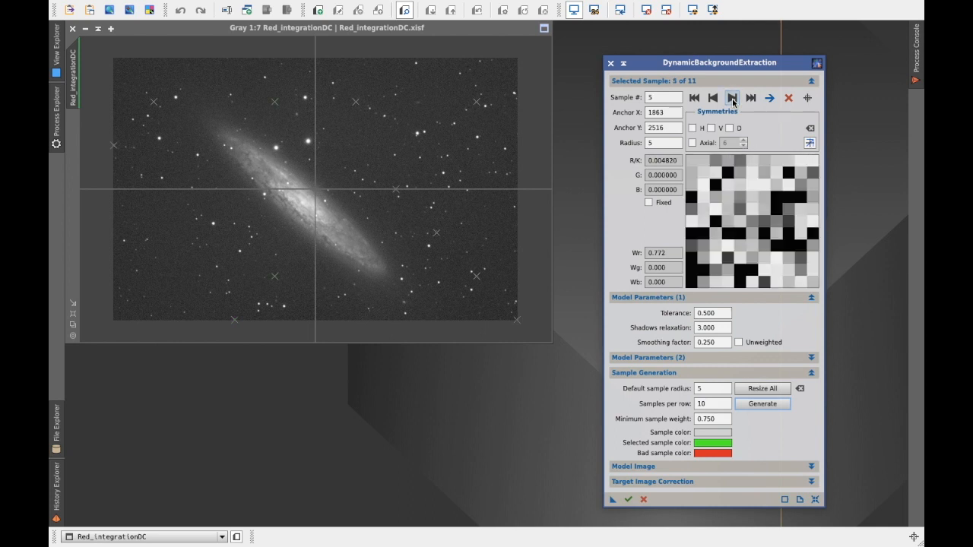
pyautogui.click(732, 98)
pyautogui.click(733, 98)
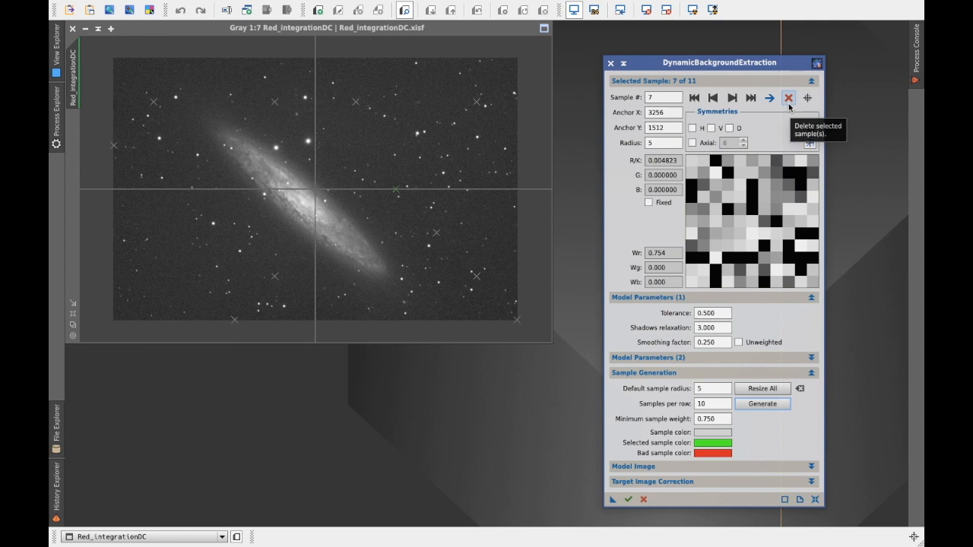
pyautogui.click(732, 98)
pyautogui.click(732, 98)
pyautogui.click(732, 98)
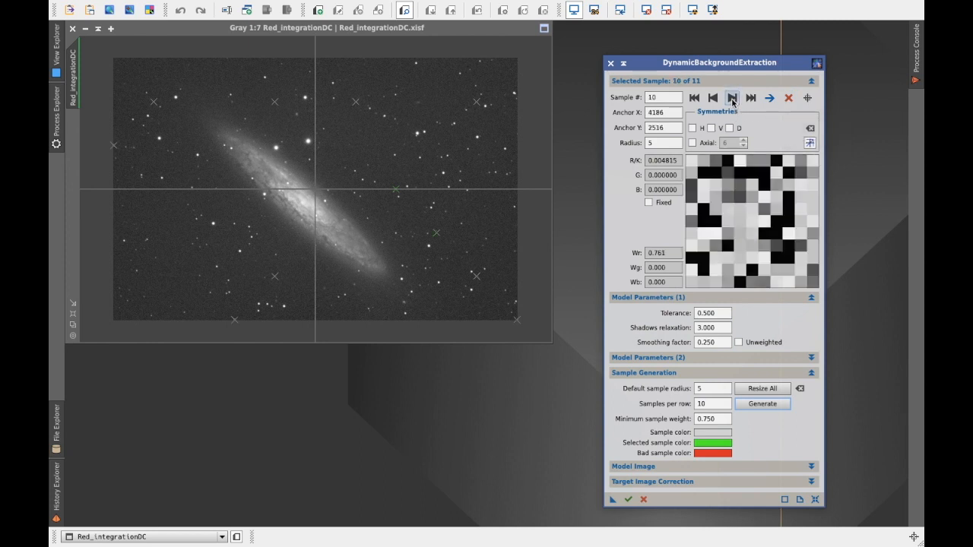
pyautogui.click(732, 98)
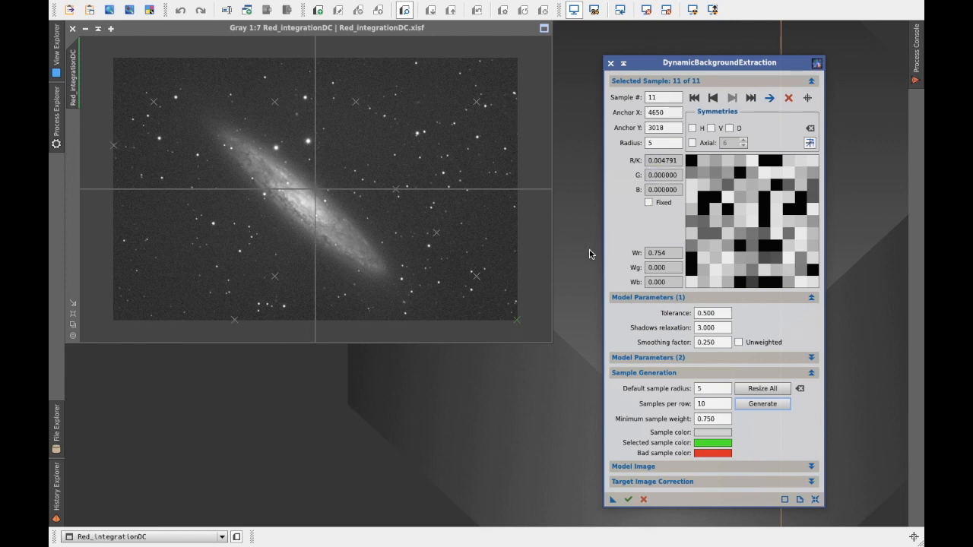
# Step: Execute the background extraction on Red_integrationDC and auto-stretch the display of the extracted background model
pyautogui.click(628, 501)
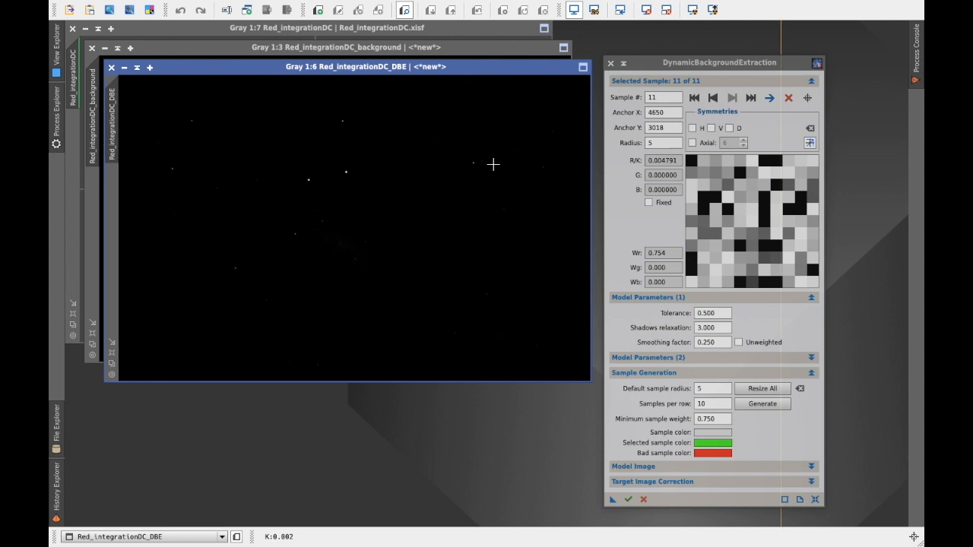
pyautogui.click(475, 48)
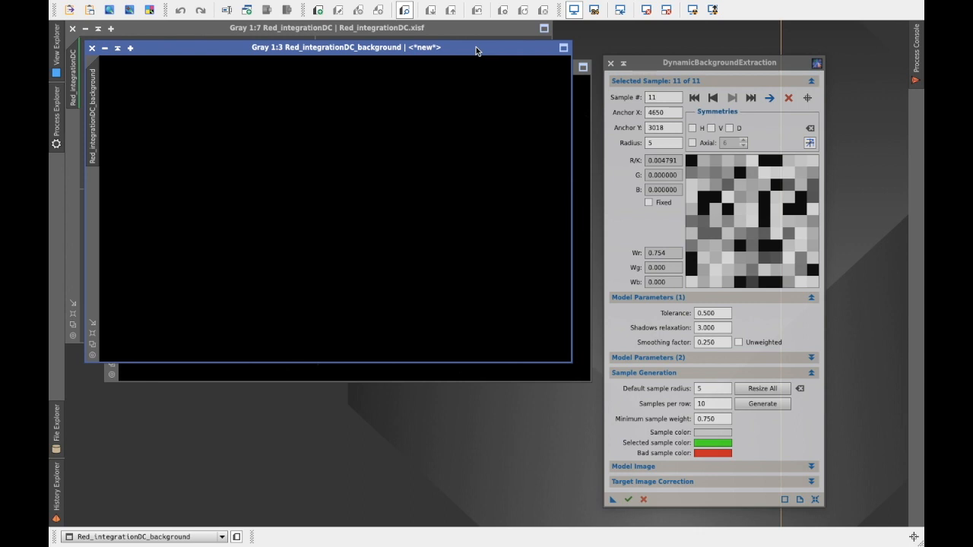
pyautogui.click(692, 10)
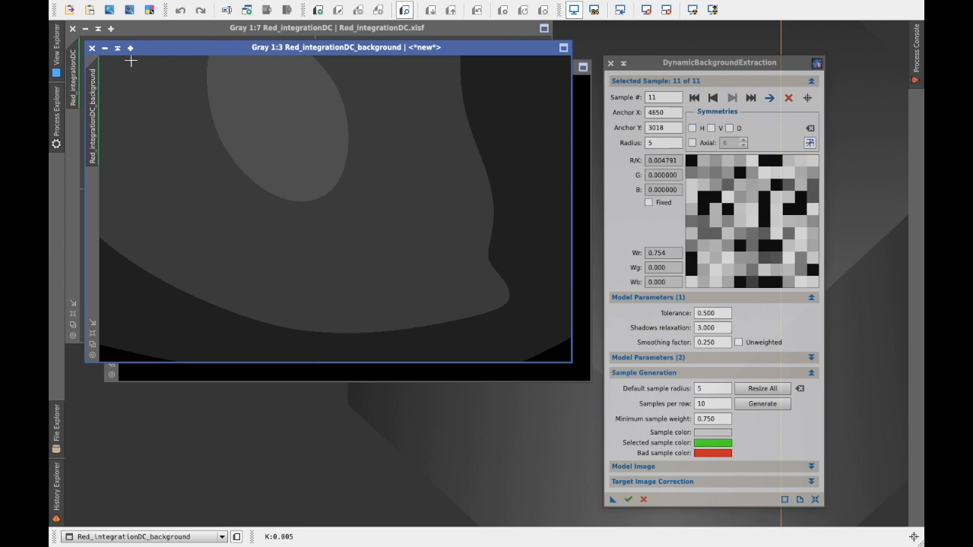
# Step: Close the background model image and auto-stretch the display of the corrected Red_integrationDC_DBE image
pyautogui.click(92, 48)
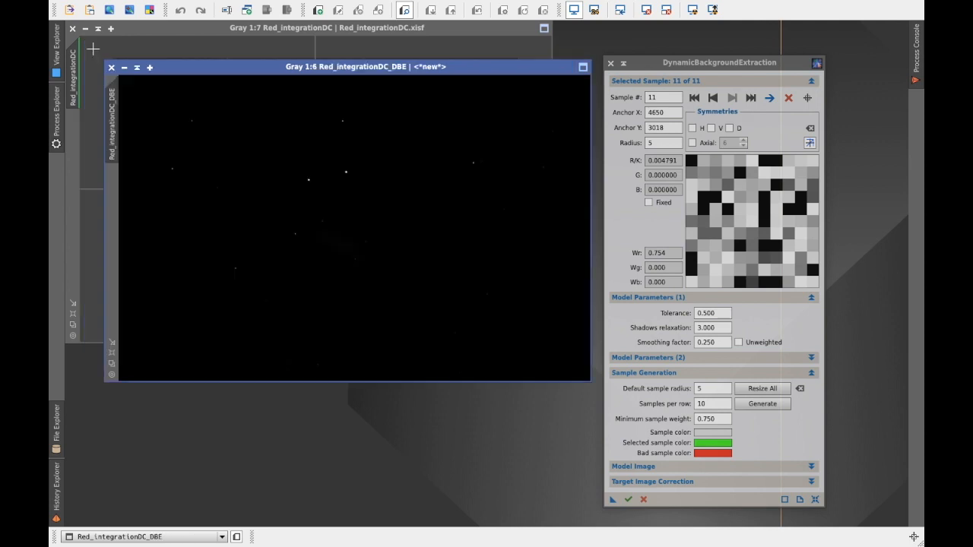
pyautogui.click(694, 10)
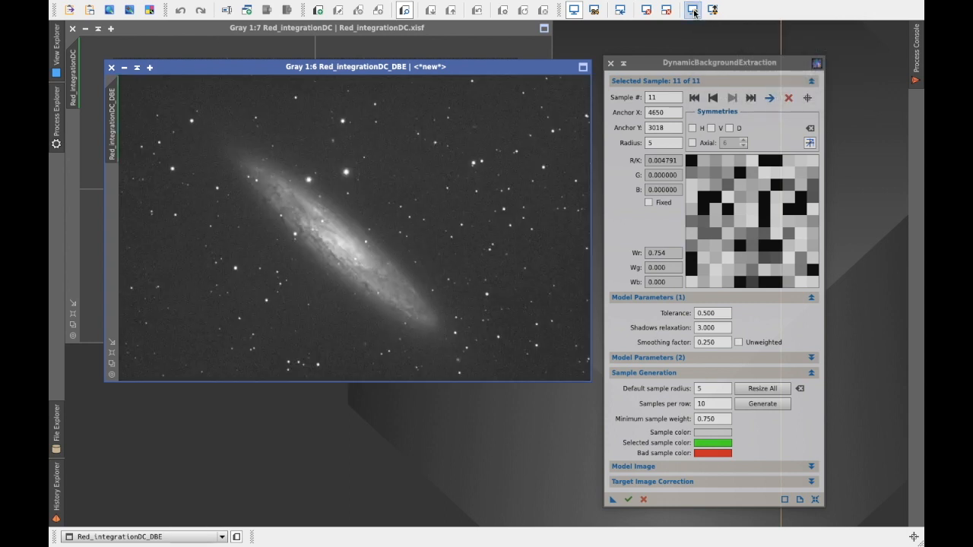
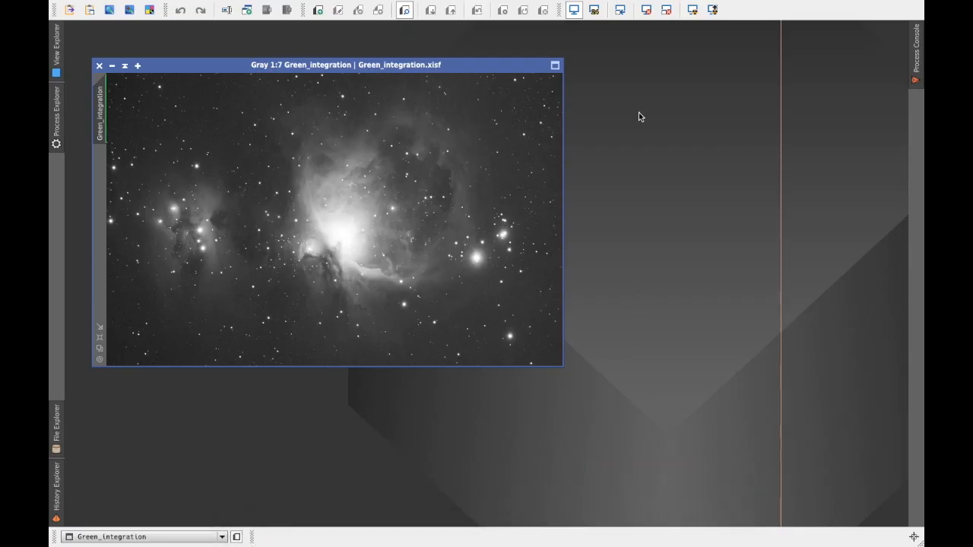
# Step: Open the MultiscaleLinearTransform process and set it to the Multiscale linear transform algorithm with 5 layers
pyautogui.moveTo(384, 2)
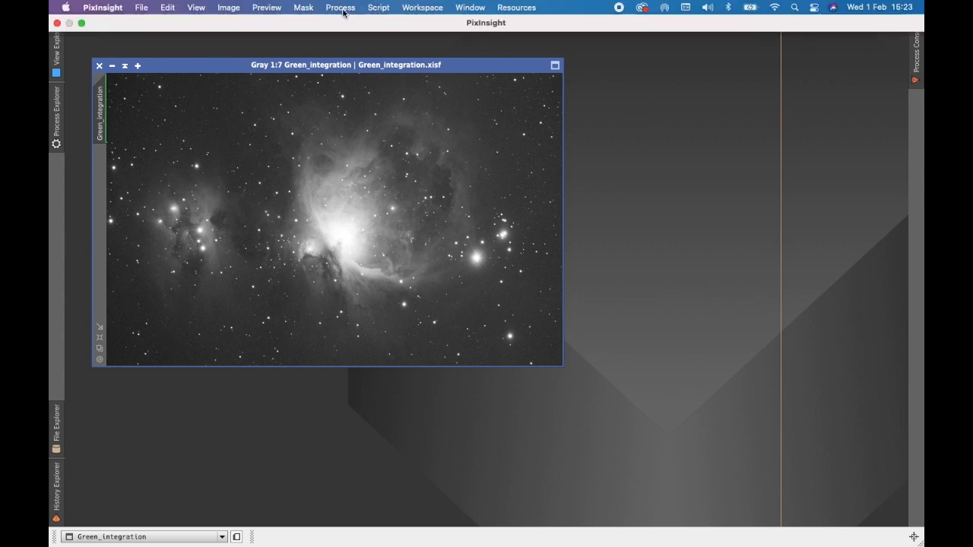
pyautogui.click(340, 8)
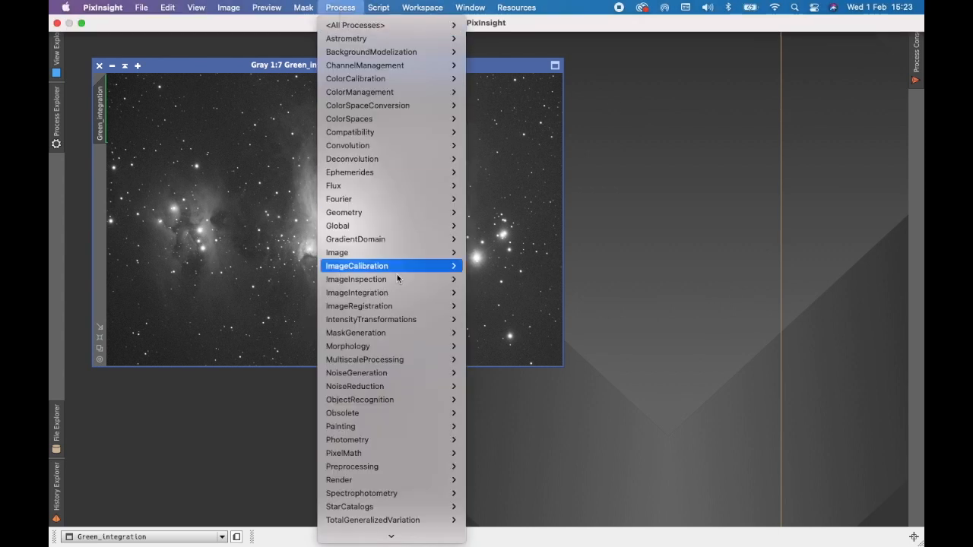
pyautogui.moveTo(426, 388)
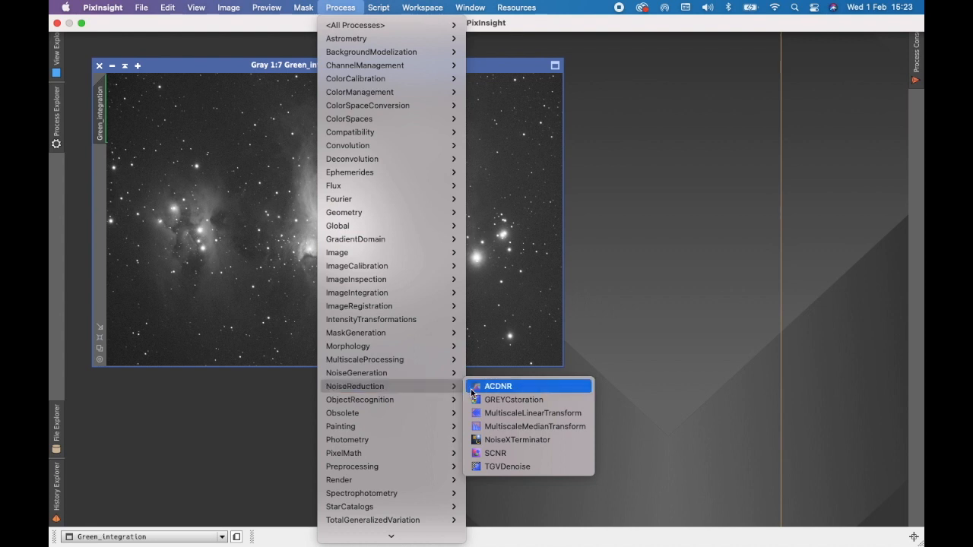
pyautogui.click(540, 414)
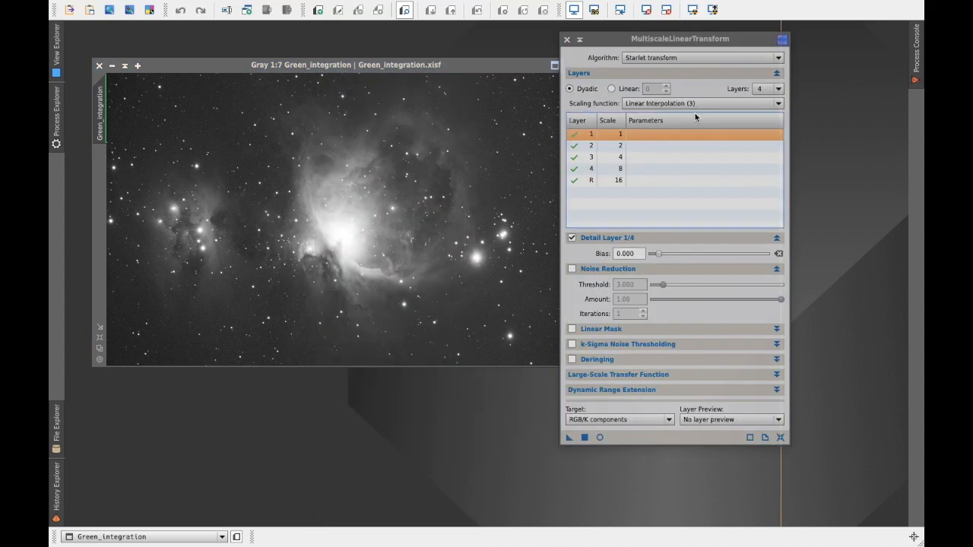
pyautogui.click(779, 57)
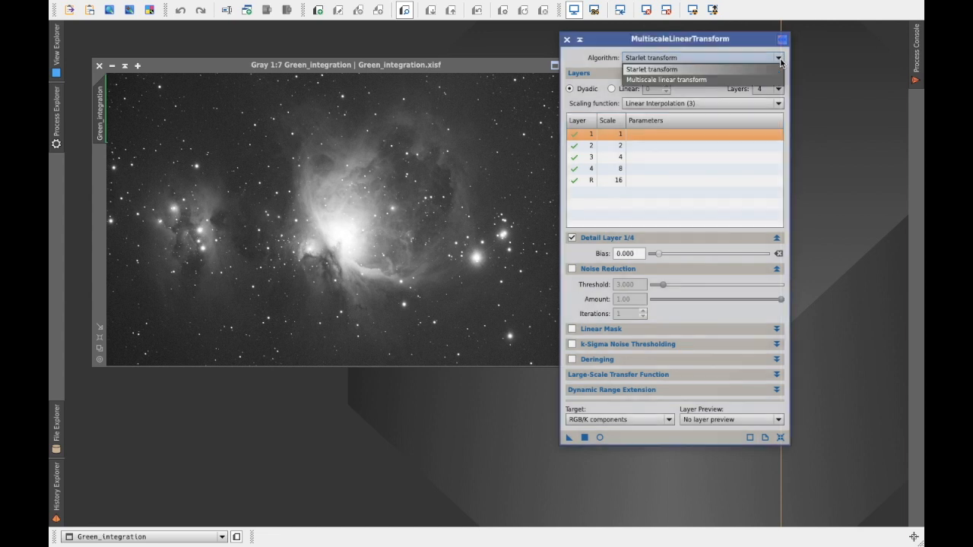
pyautogui.click(756, 80)
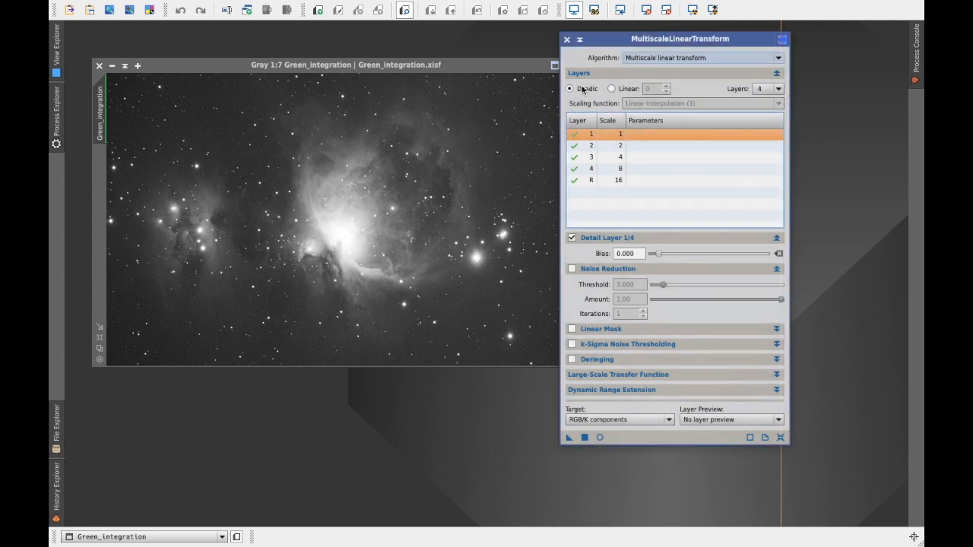
pyautogui.click(778, 89)
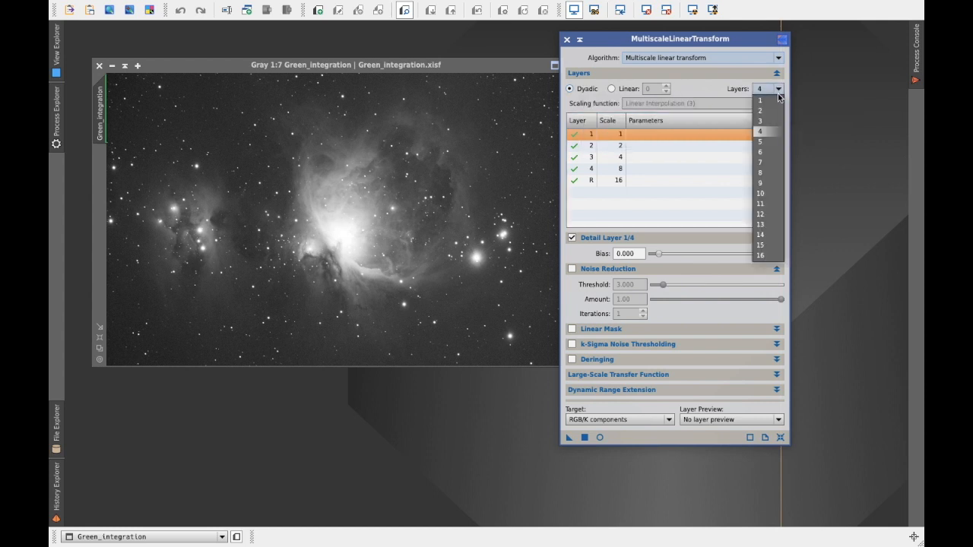
pyautogui.click(760, 142)
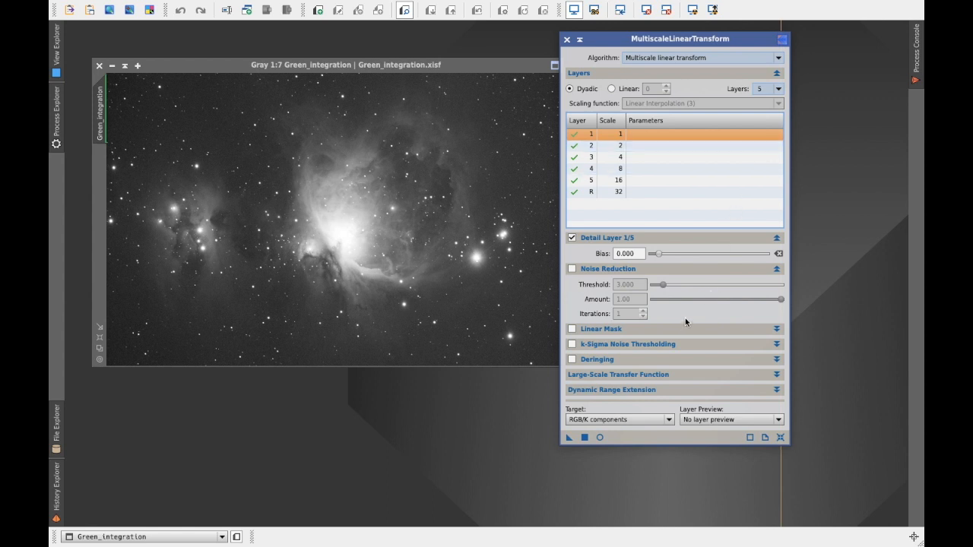
# Step: Enable the linear mask with mask preview and show it in a real-time preview of Green_integration beside the process dialog
pyautogui.click(777, 329)
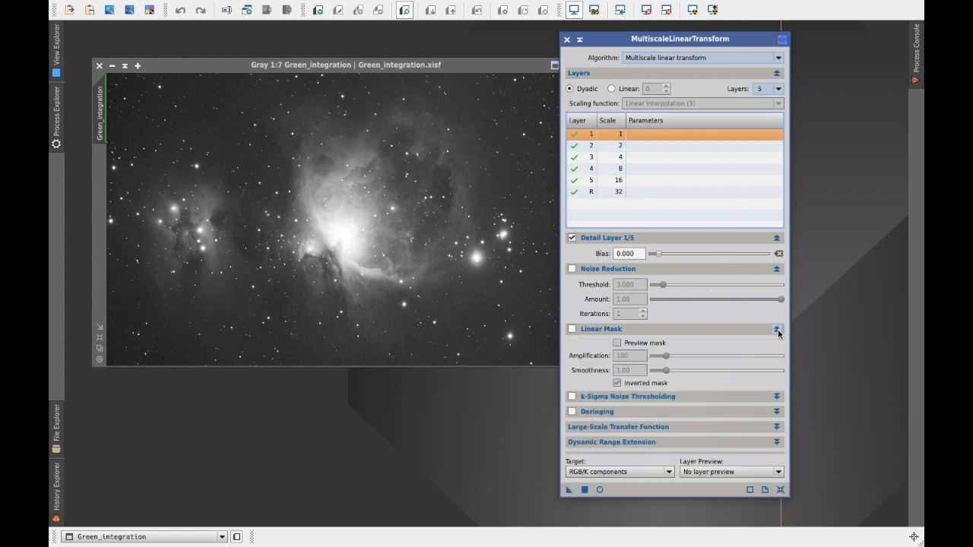
pyautogui.click(571, 329)
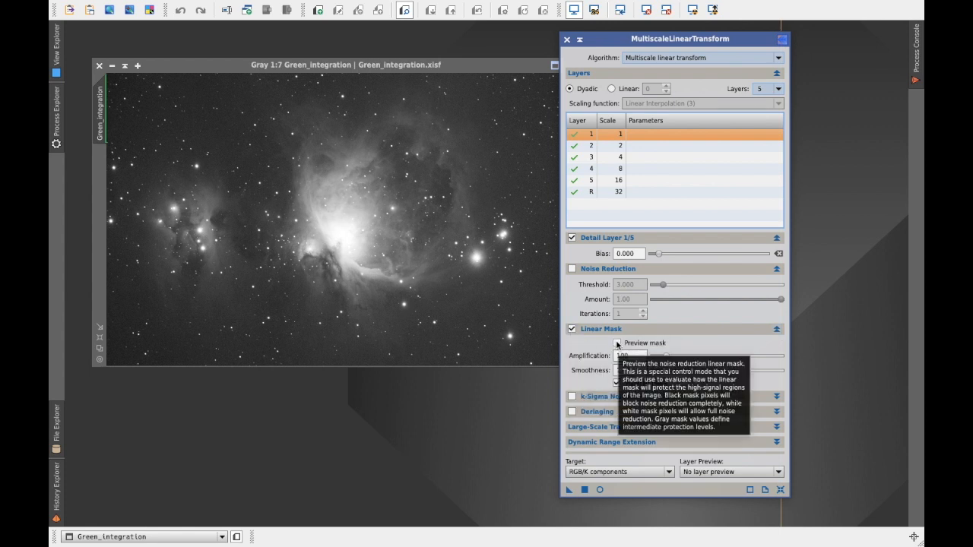
pyautogui.click(617, 344)
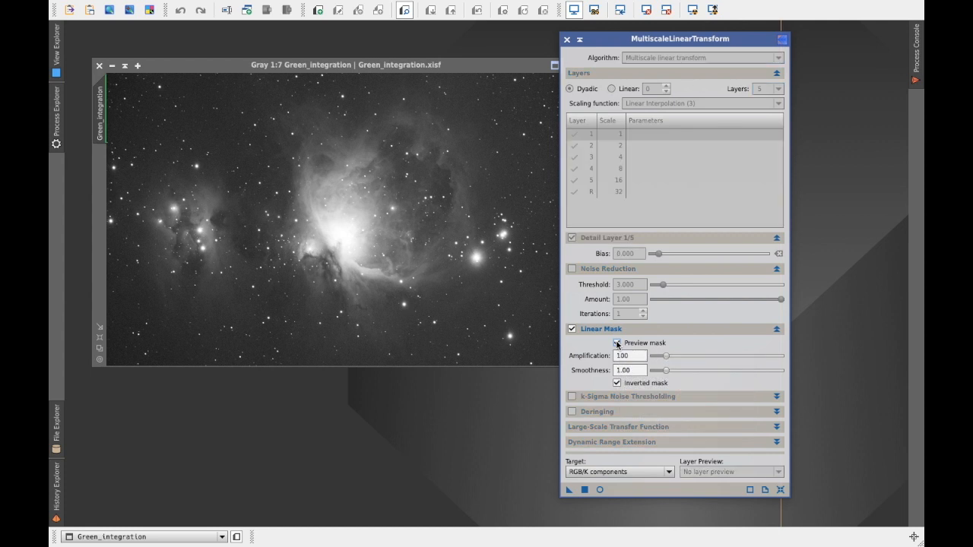
pyautogui.click(600, 490)
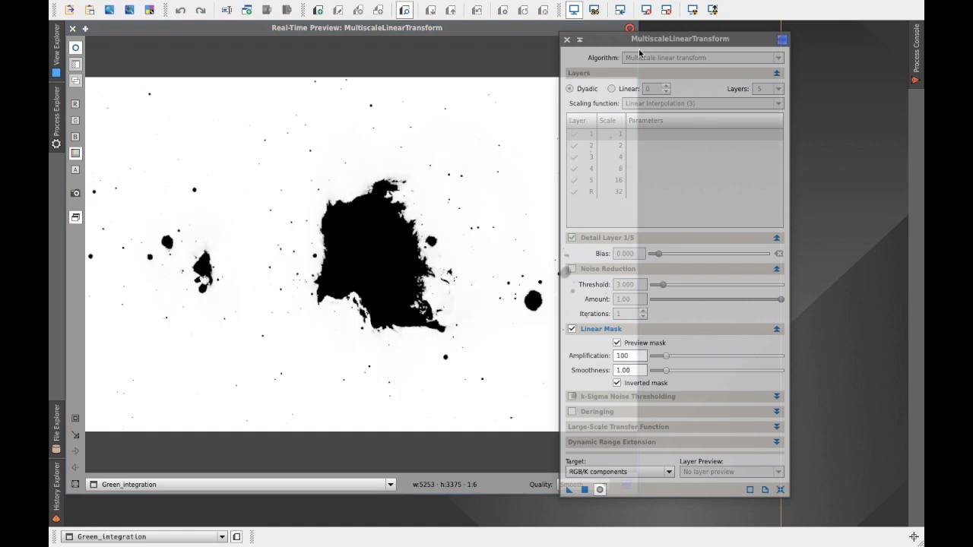
pyautogui.moveTo(605, 40); pyautogui.dragTo(688, 41)
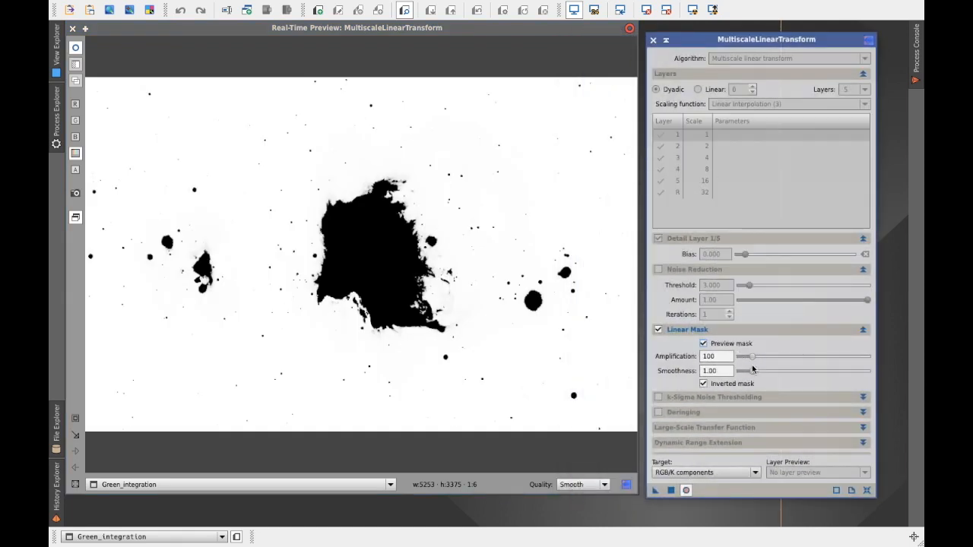
# Step: Tune the linear mask to amplification 120 and smoothness 2.00, and turn off the mask preview
pyautogui.click(754, 361)
pyautogui.moveTo(754, 361)
pyautogui.mouseDown()
pyautogui.moveTo(784, 361)
pyautogui.moveTo(750, 358)
pyautogui.mouseUp()
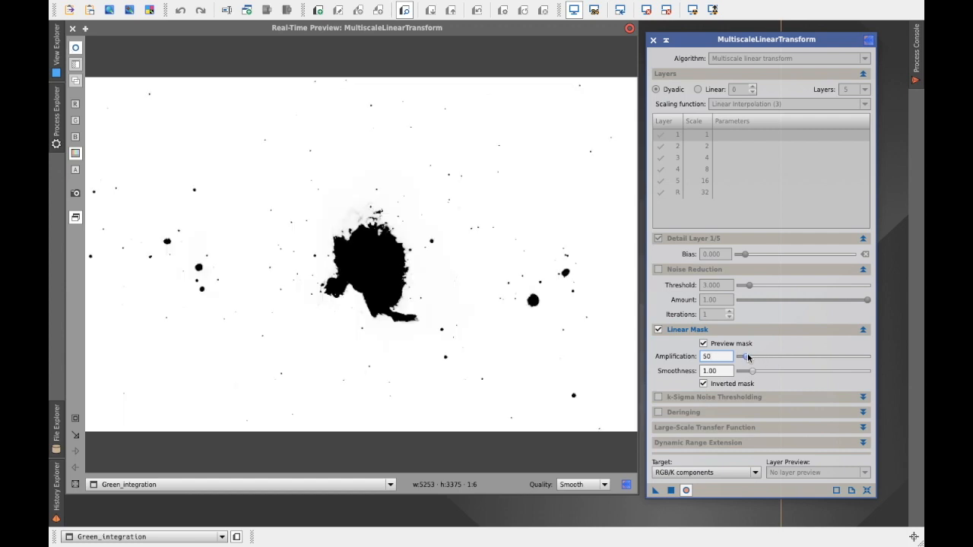
pyautogui.click(748, 356)
pyautogui.moveTo(748, 358); pyautogui.dragTo(753, 358)
pyautogui.click(753, 358)
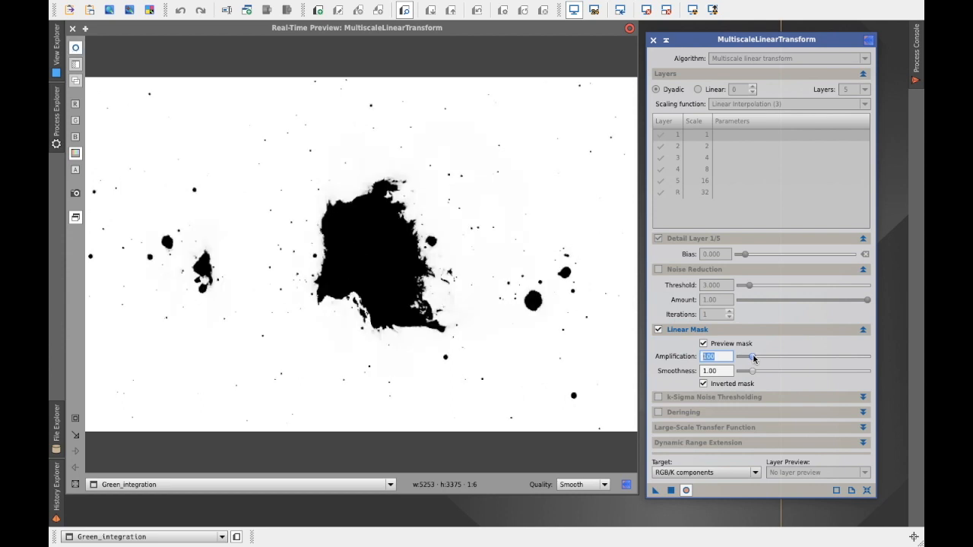
pyautogui.moveTo(754, 358); pyautogui.dragTo(756, 359)
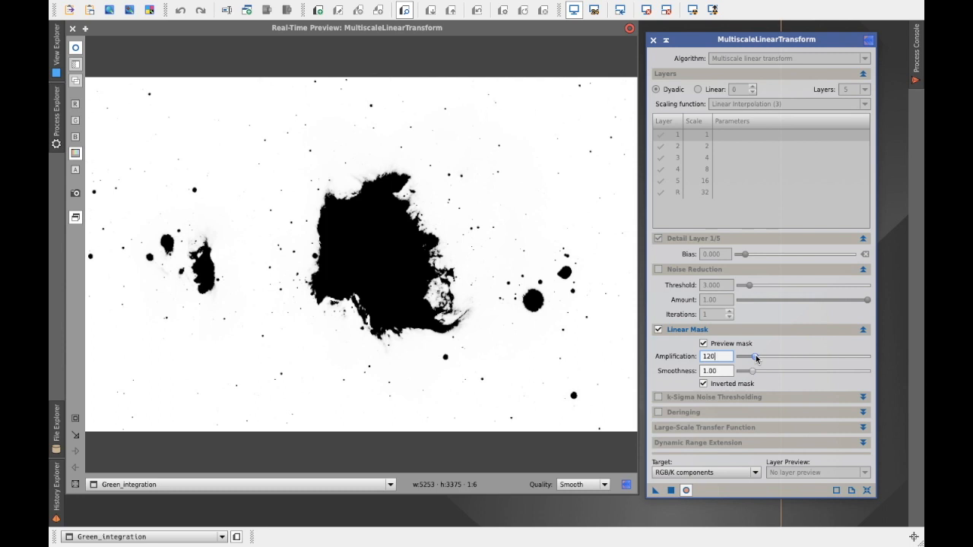
pyautogui.moveTo(752, 374); pyautogui.dragTo(765, 375)
pyautogui.click(703, 344)
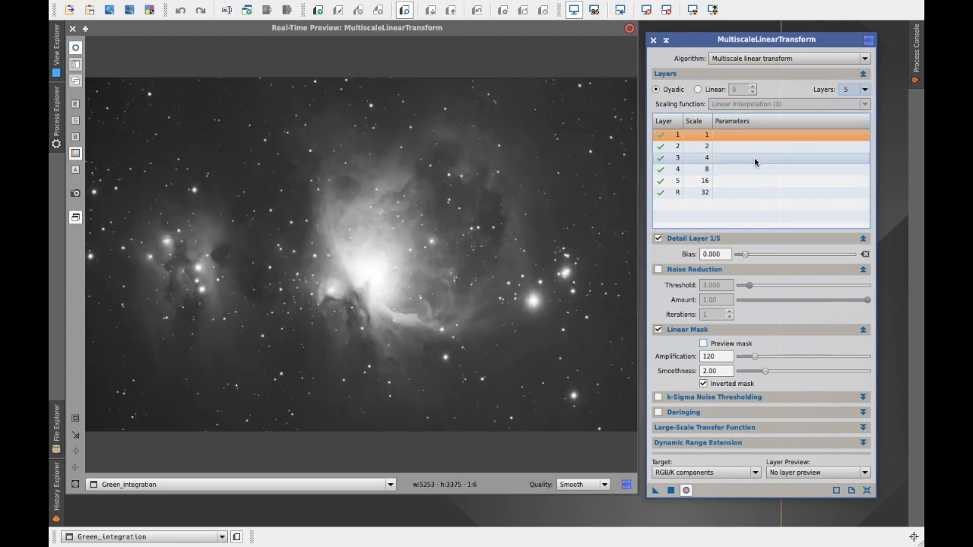
# Step: Enable noise reduction on layer 1 with threshold 5.500 and amount 0.90
pyautogui.click(658, 270)
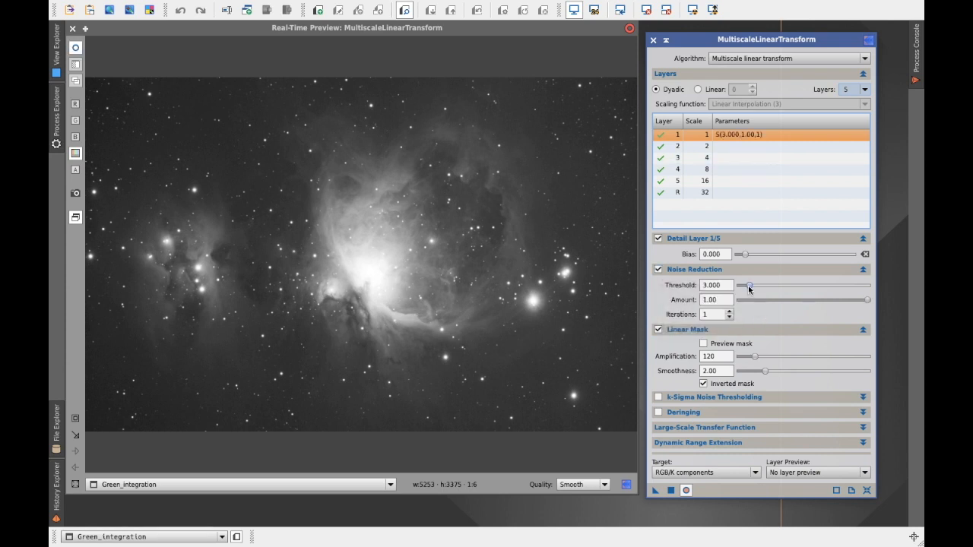
pyautogui.moveTo(750, 288); pyautogui.dragTo(758, 289)
pyautogui.moveTo(866, 301); pyautogui.dragTo(854, 301)
# Step: Enable noise reduction on layer 2 with the default threshold 3.000 and amount 0.70
pyautogui.click(736, 146)
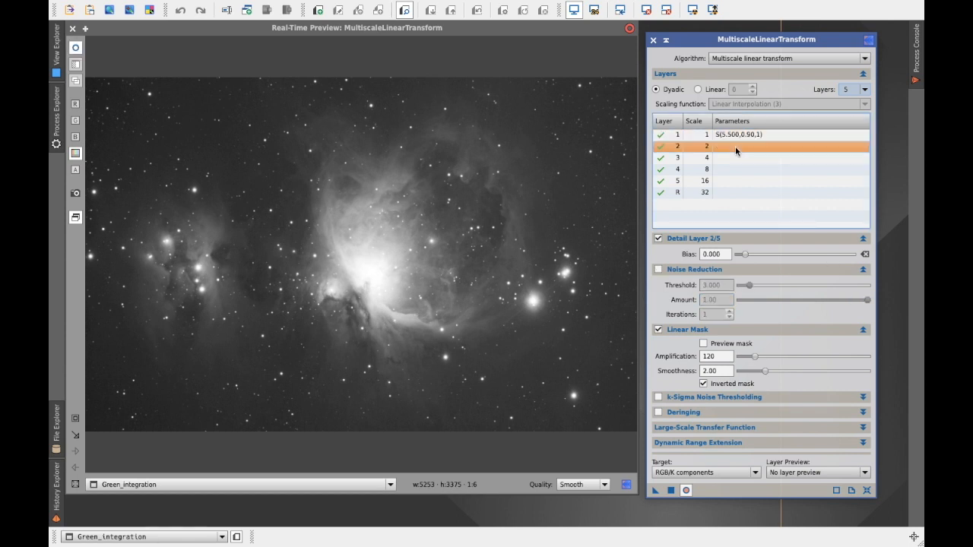
pyautogui.click(658, 270)
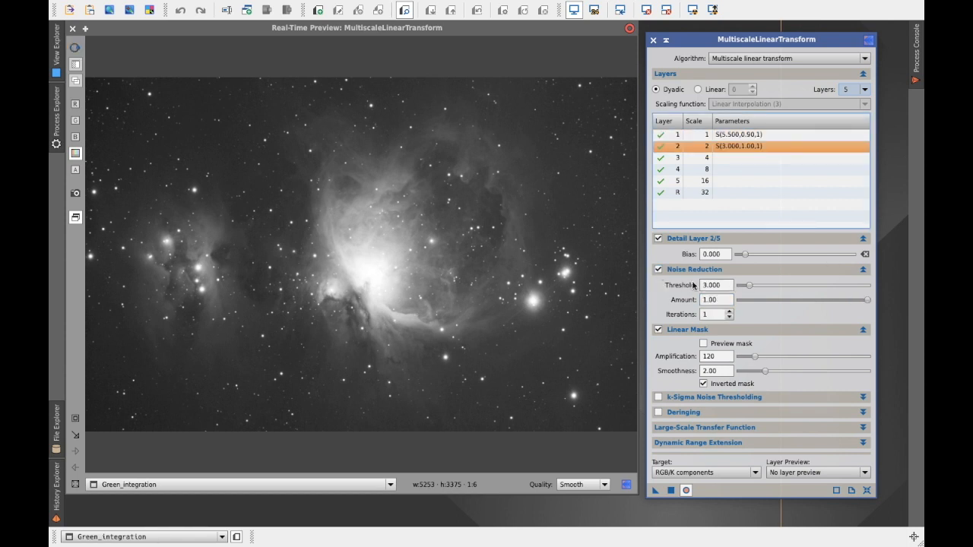
pyautogui.moveTo(869, 302); pyautogui.dragTo(830, 301)
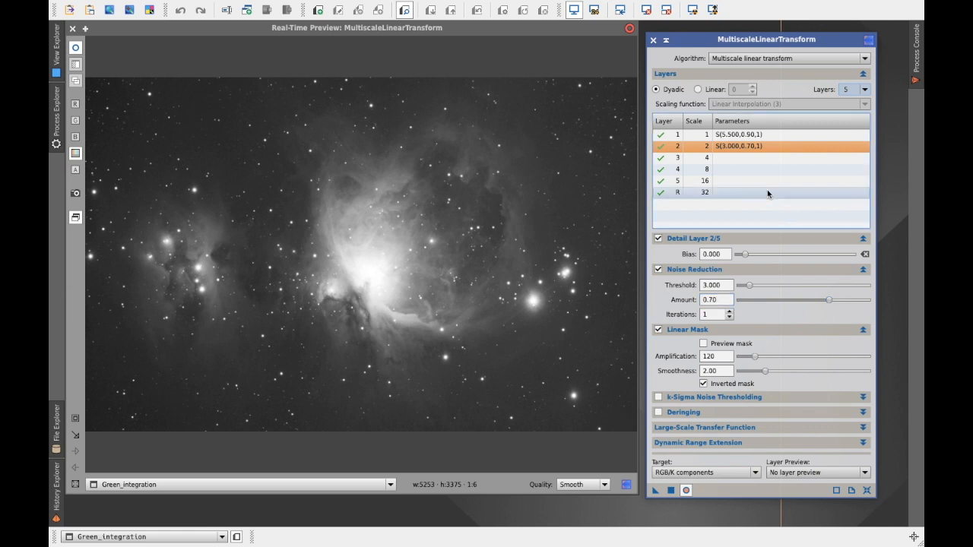
# Step: Enable noise reduction on layer 3 with threshold 2.000 and amount 0.50
pyautogui.click(736, 160)
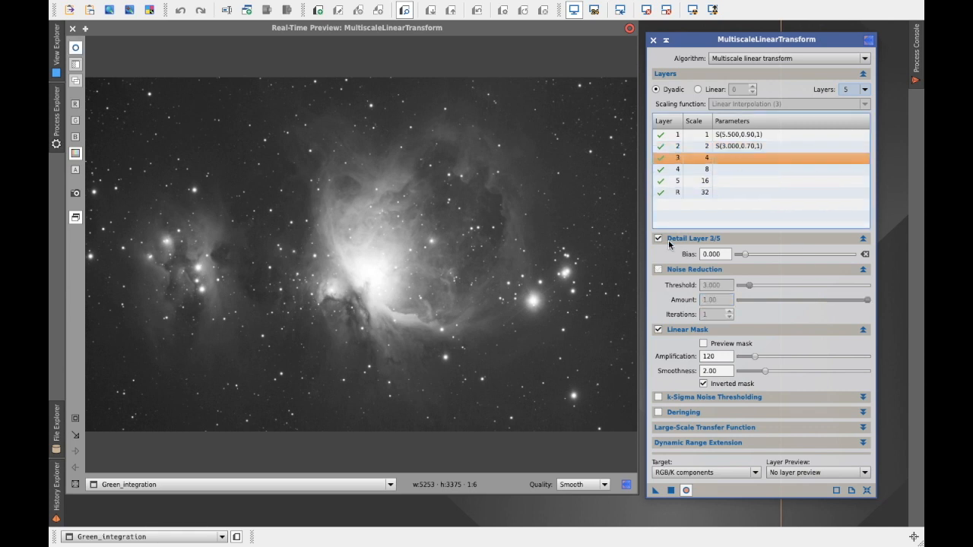
pyautogui.click(658, 269)
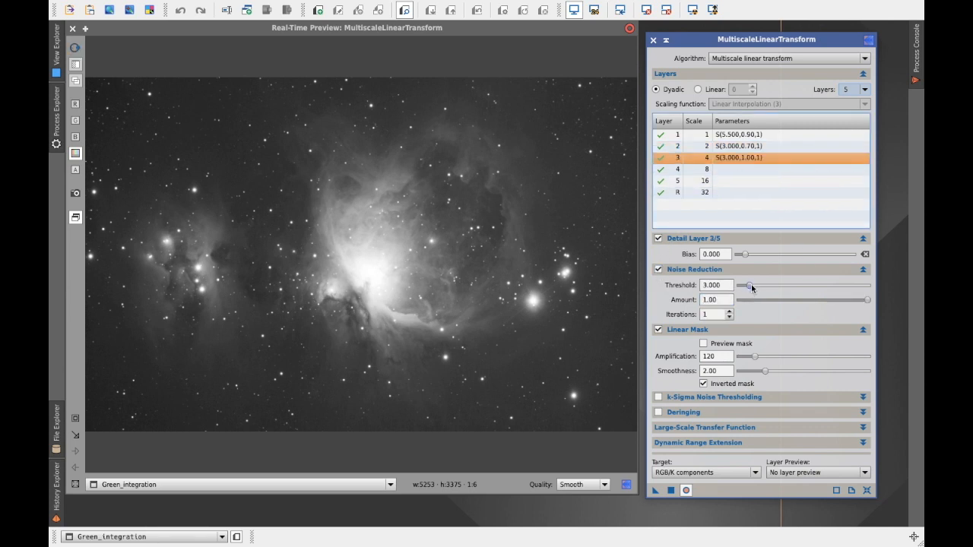
pyautogui.moveTo(751, 288); pyautogui.dragTo(741, 286)
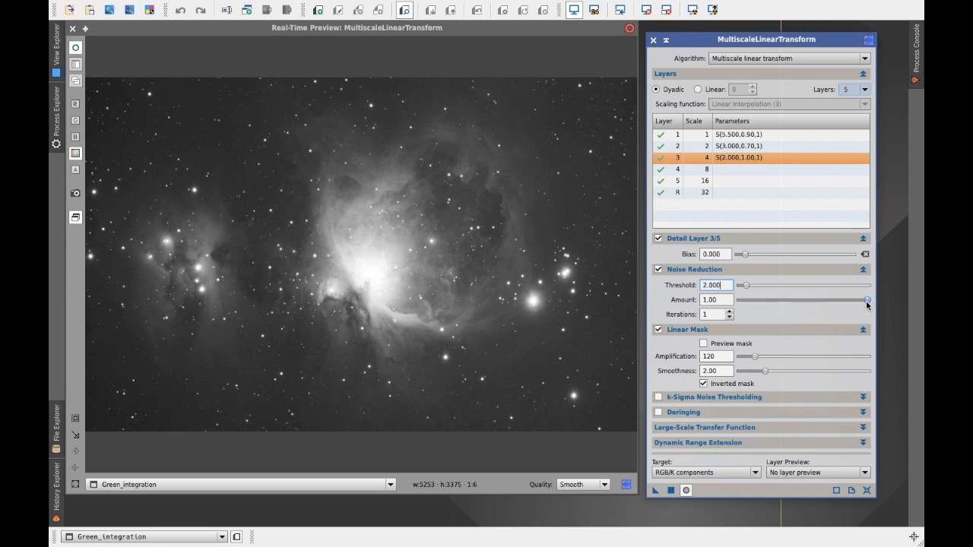
pyautogui.moveTo(867, 302); pyautogui.dragTo(801, 304)
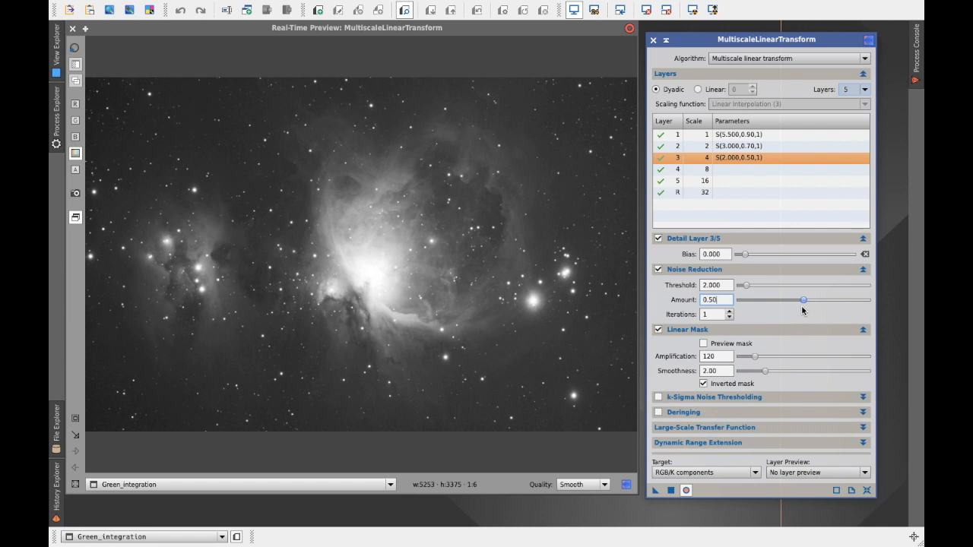
# Step: Enable noise reduction on layer 4 with threshold 1.000 and amount 0.20
pyautogui.click(734, 169)
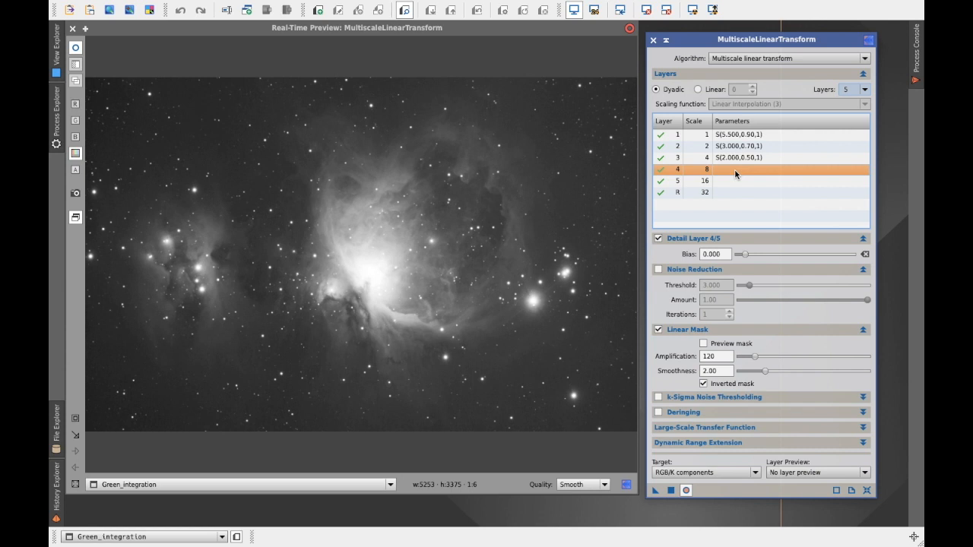
pyautogui.click(658, 269)
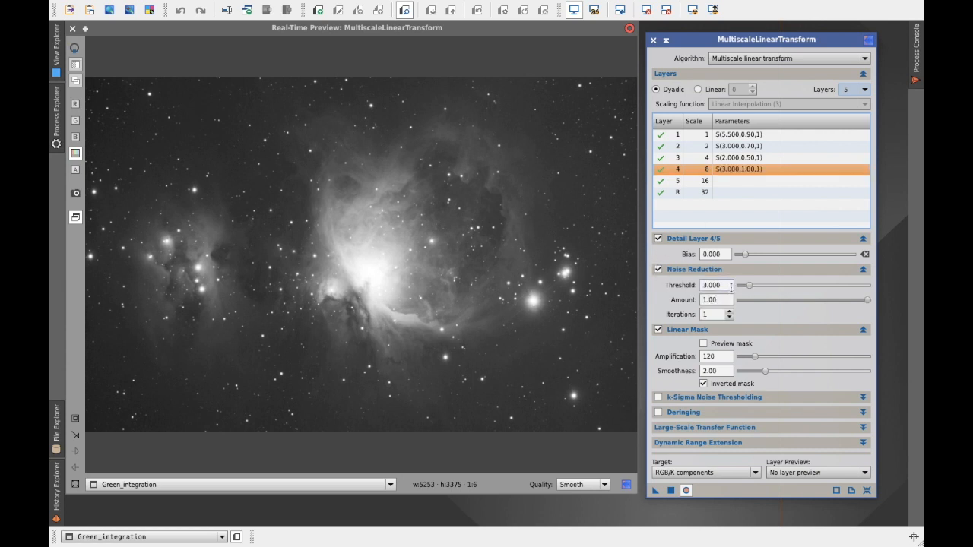
pyautogui.click(750, 287)
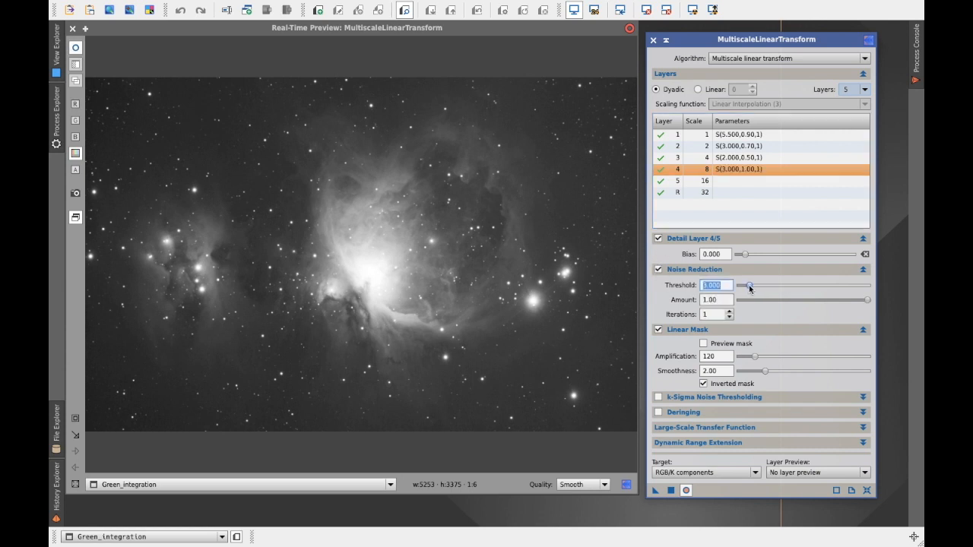
pyautogui.moveTo(749, 287); pyautogui.dragTo(743, 287)
pyautogui.moveTo(867, 300); pyautogui.dragTo(766, 304)
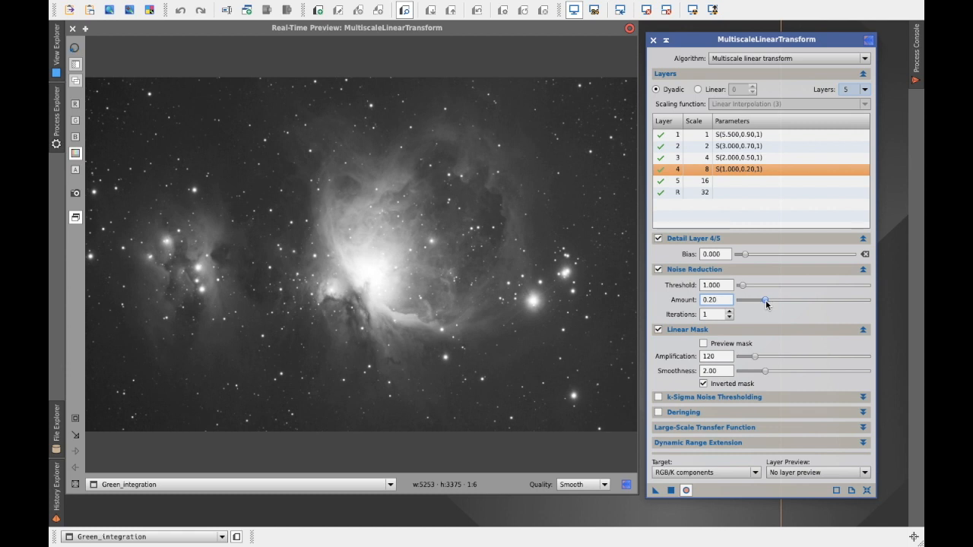
# Step: Enable noise reduction on layer 5 with threshold 0.500 and amount 0.15
pyautogui.click(727, 182)
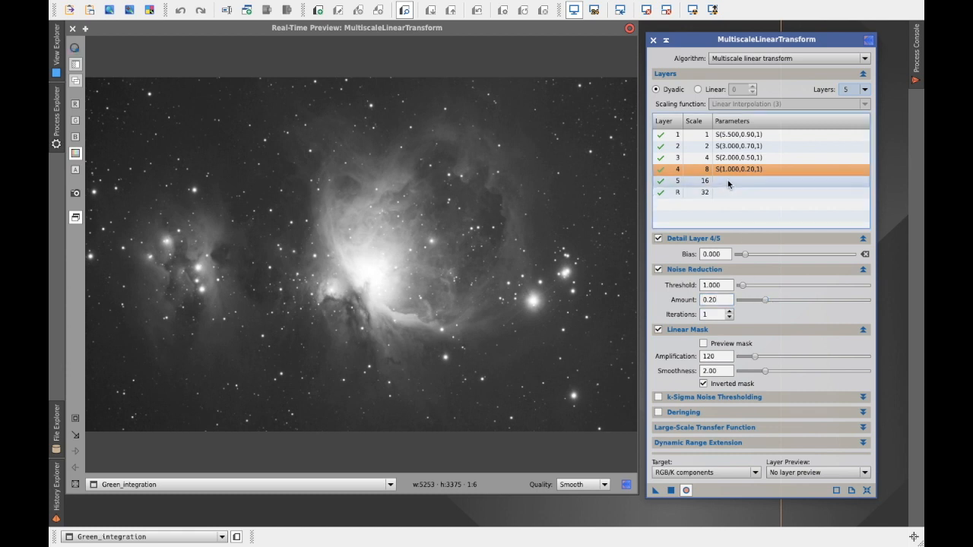
pyautogui.click(658, 269)
pyautogui.moveTo(751, 290); pyautogui.dragTo(742, 289)
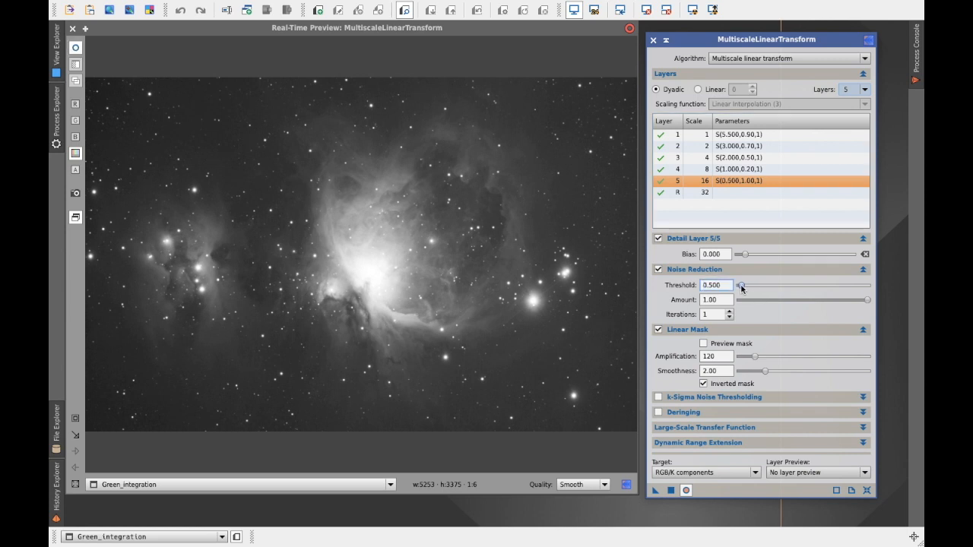
pyautogui.moveTo(869, 303); pyautogui.dragTo(759, 305)
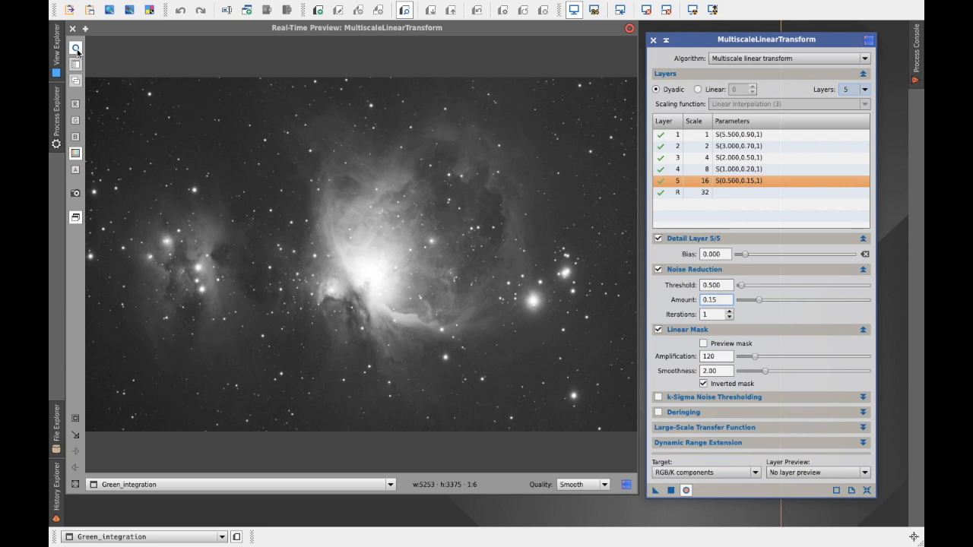
# Step: Zoom the real-time preview into a region of about 1018 × 1007 pixels of dark sky at the nebula's upper-left edge
pyautogui.click(75, 418)
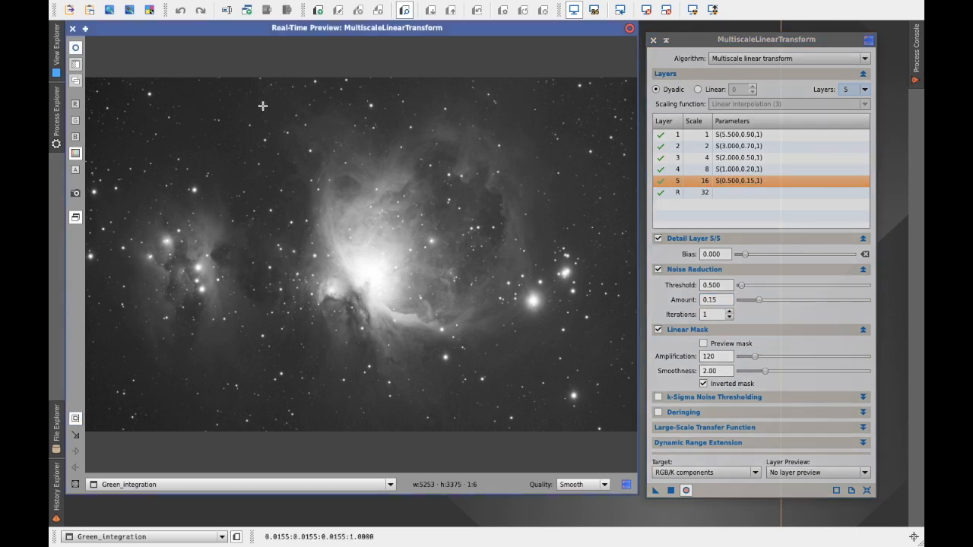
pyautogui.moveTo(262, 106); pyautogui.dragTo(369, 211)
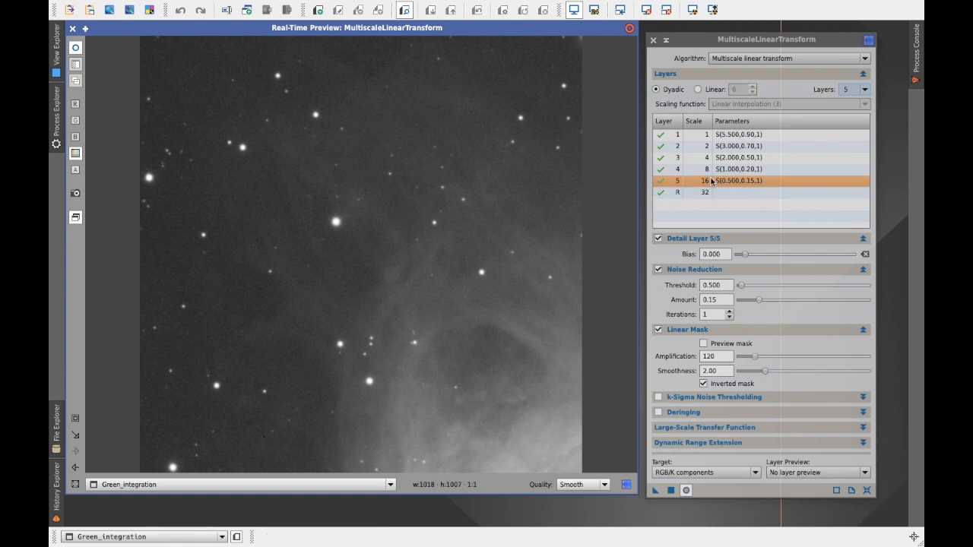
# Step: Set the noise reduction threshold to 7.000 on layer 1 and 4.500 on layer 2
pyautogui.click(735, 136)
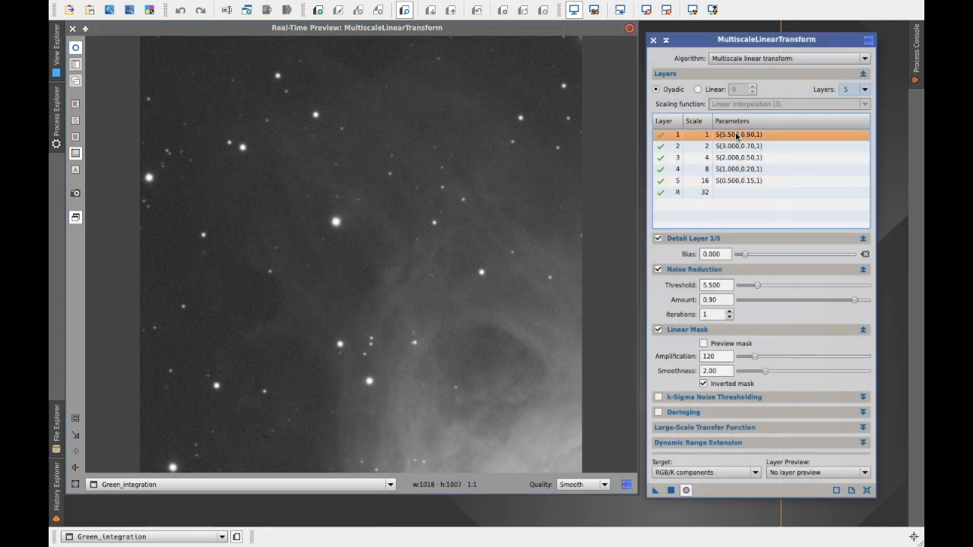
pyautogui.click(758, 287)
pyautogui.moveTo(759, 287); pyautogui.dragTo(762, 288)
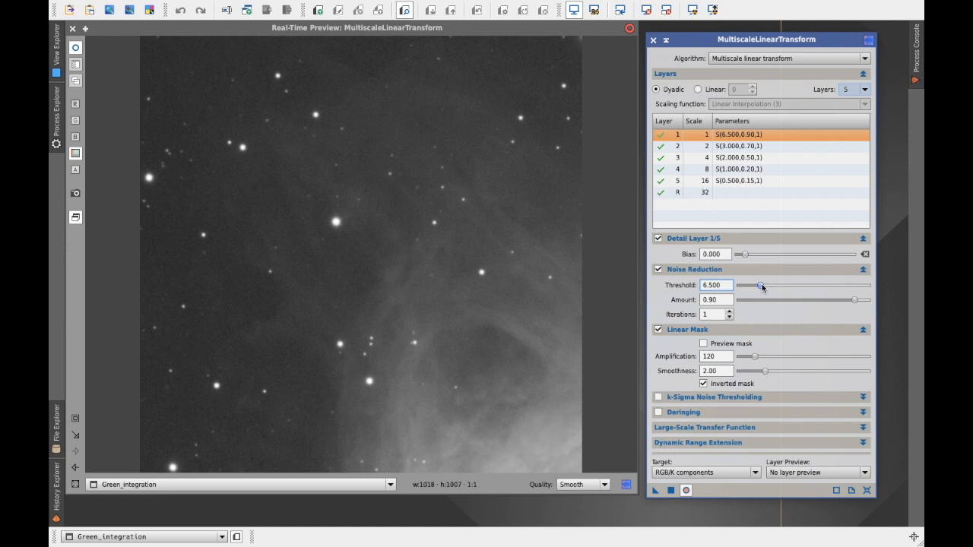
pyautogui.moveTo(762, 284); pyautogui.dragTo(763, 283)
pyautogui.click(745, 146)
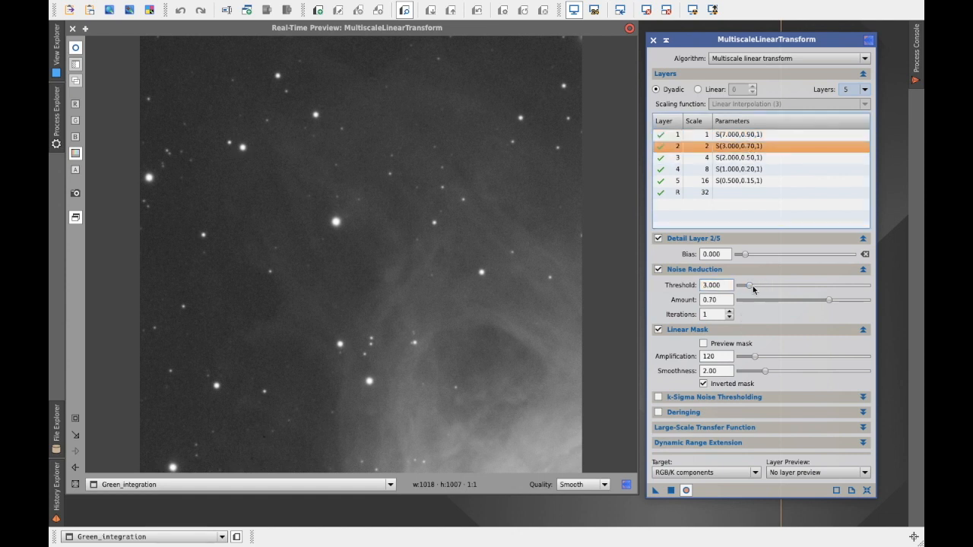
pyautogui.moveTo(749, 285); pyautogui.dragTo(753, 288)
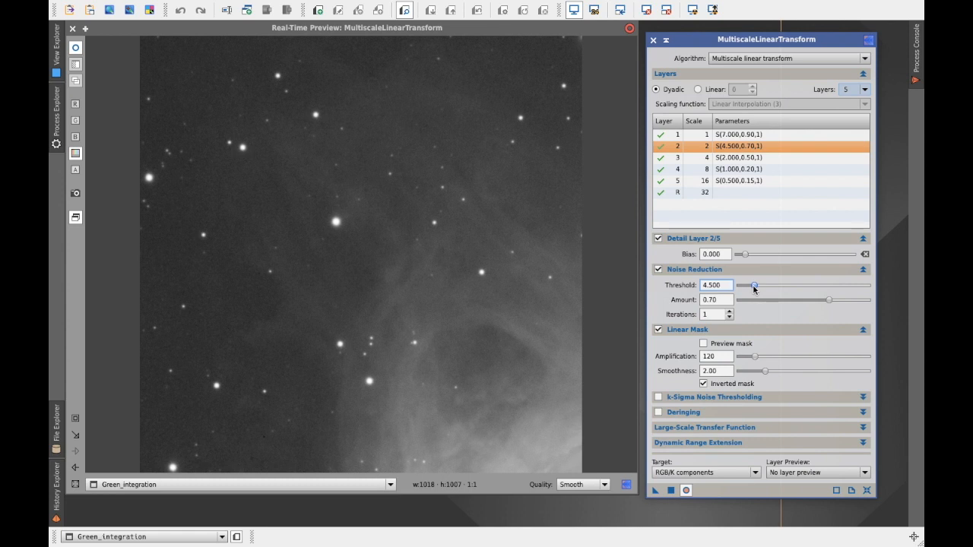
# Step: Apply the MultiscaleLinearTransform to Green_integration and close both the real-time preview and the process dialog
pyautogui.click(672, 491)
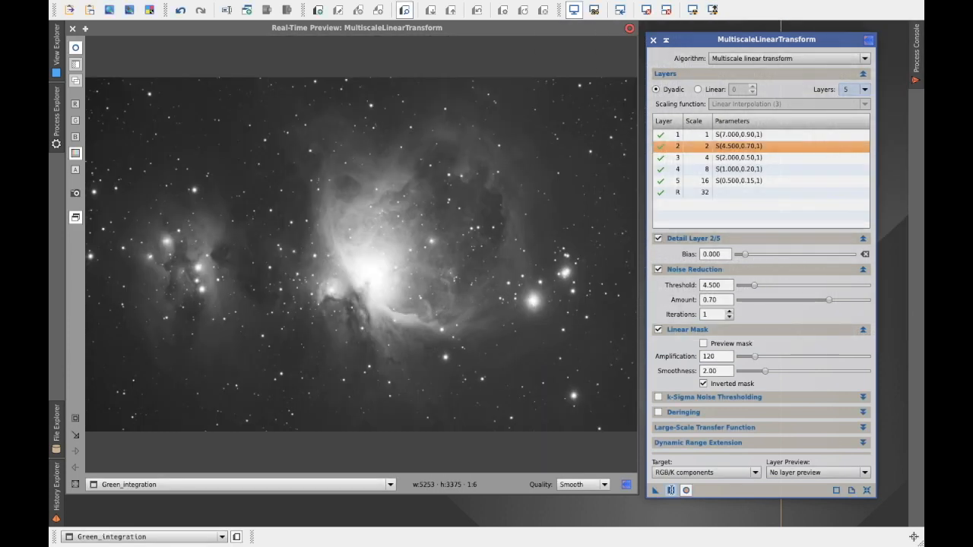
pyautogui.click(73, 29)
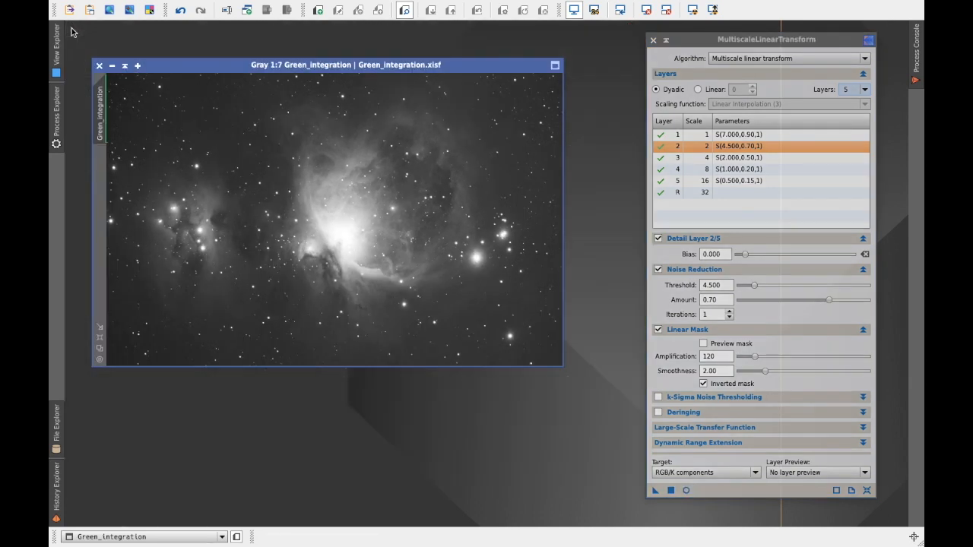
pyautogui.click(653, 40)
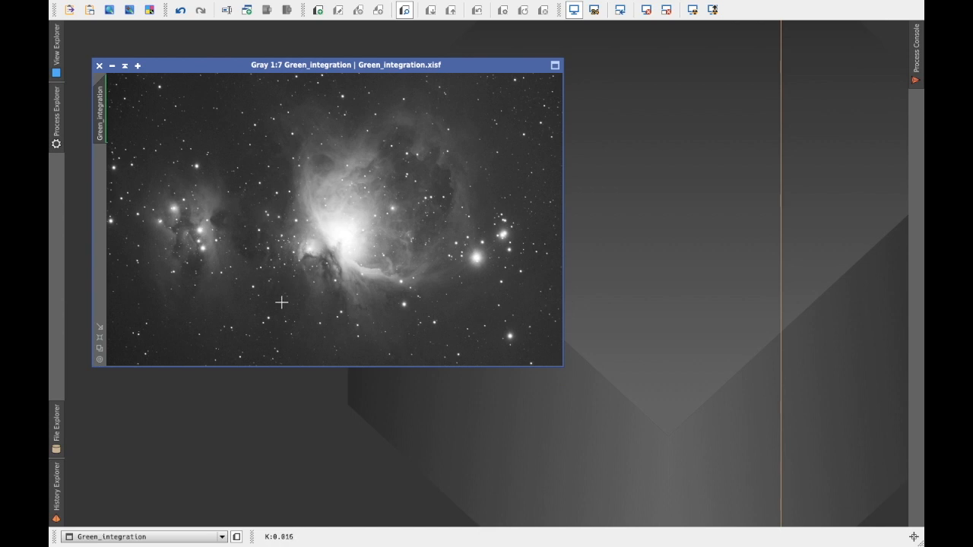
# Step: Examine the remaining noise in the dark sky of Green_integration beside the nebula at 2:1 magnification
pyautogui.scroll(7, 282, 303)
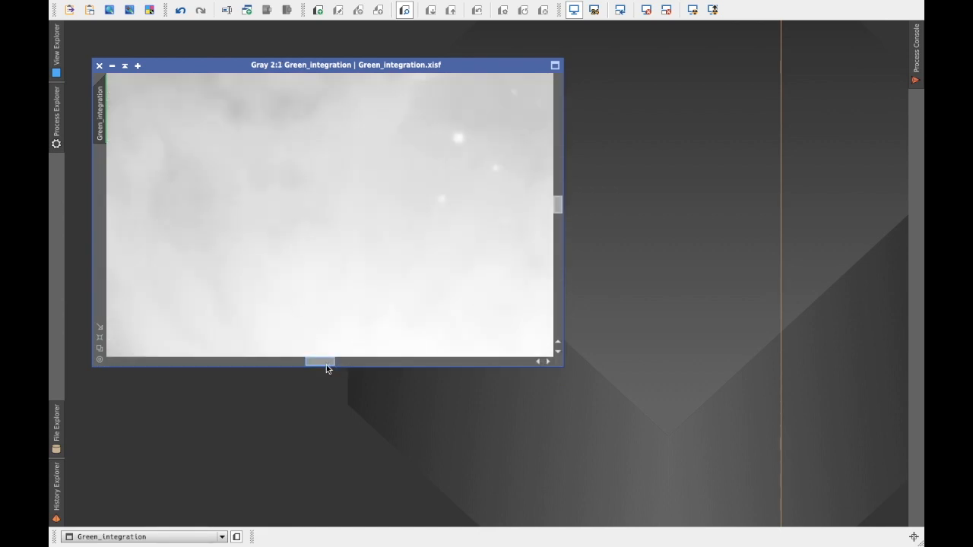
pyautogui.moveTo(326, 363); pyautogui.dragTo(242, 366)
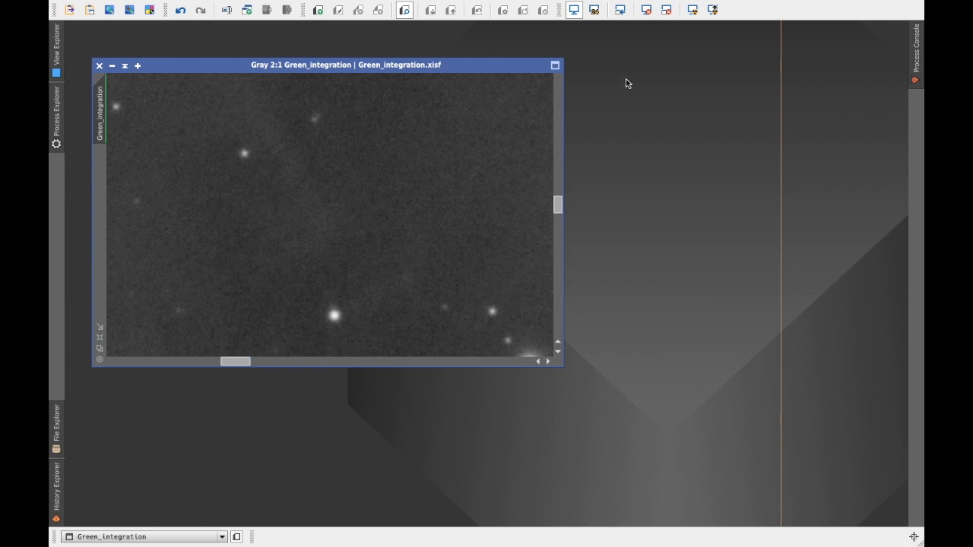
pyautogui.moveTo(597, 4)
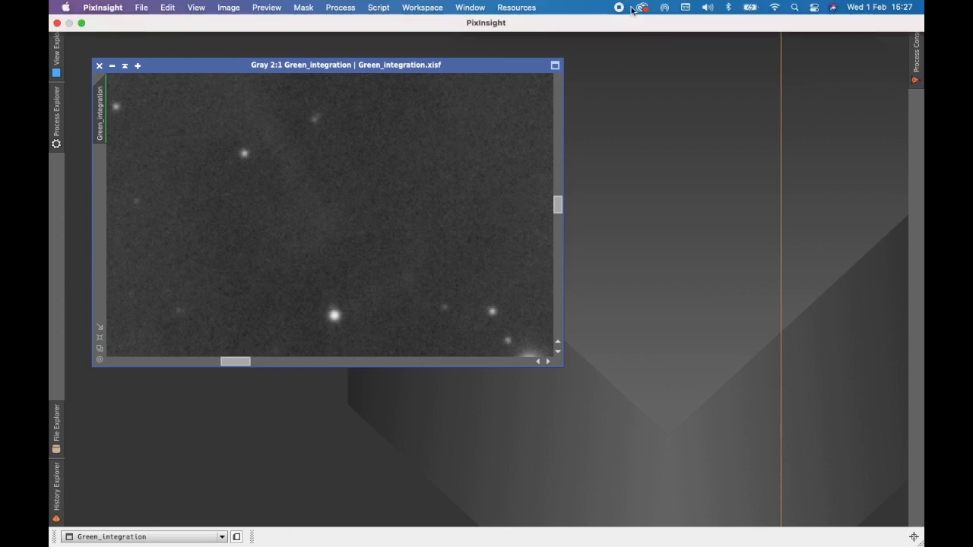